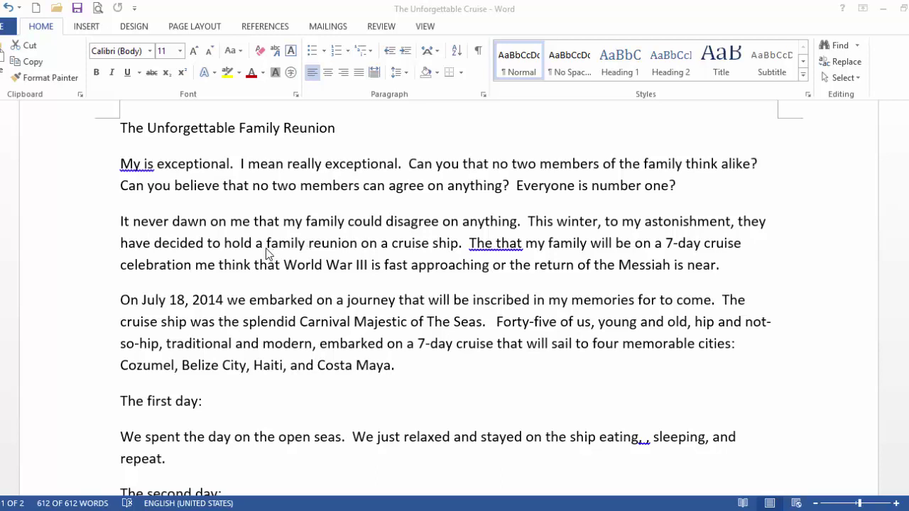
Copy the title word "Unforgettable" in front of "family reunion" in the second body paragraph, and undo the paste
double_click(189, 132)
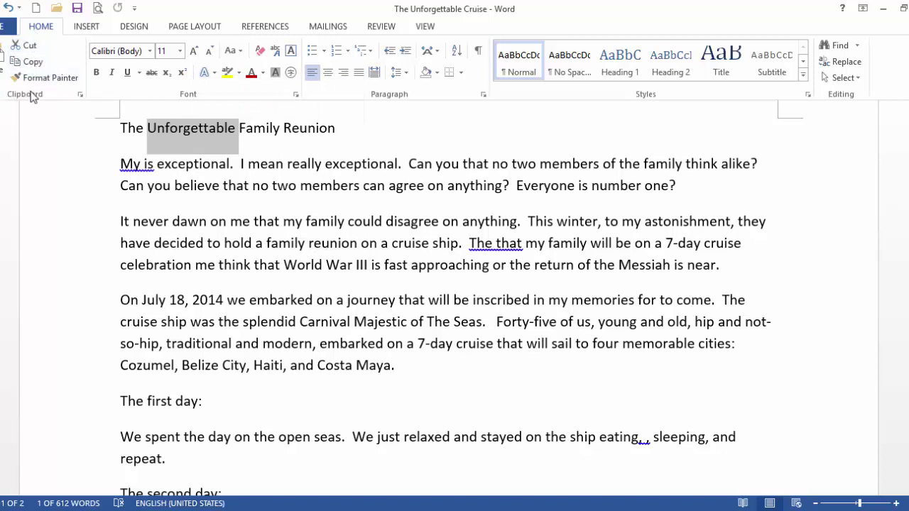
click(32, 66)
click(270, 243)
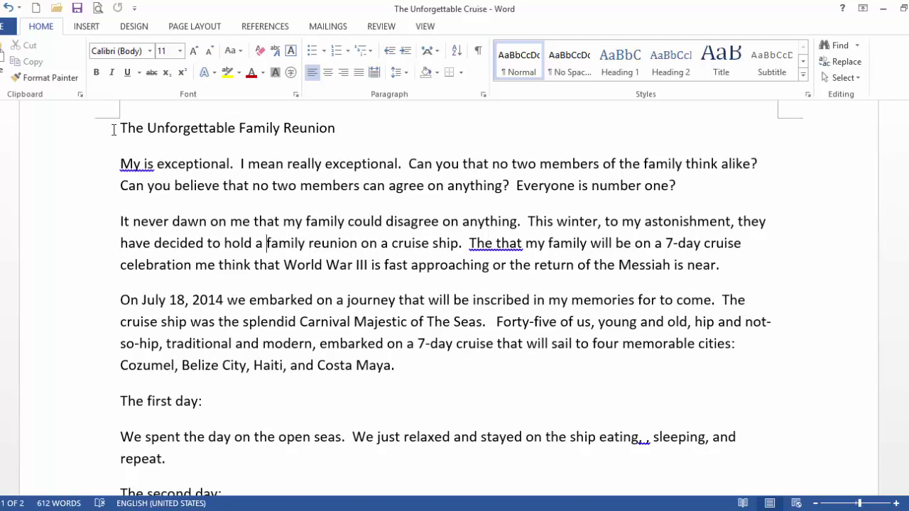
click(3, 55)
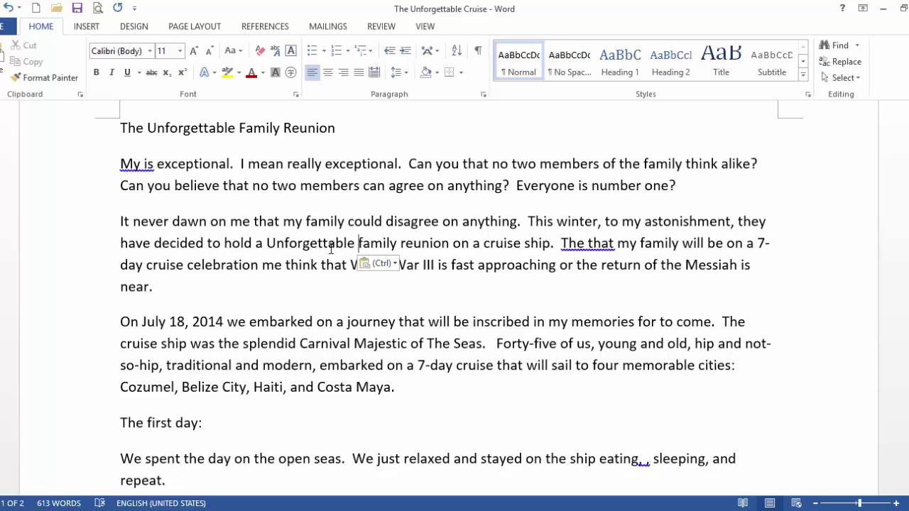
click(9, 9)
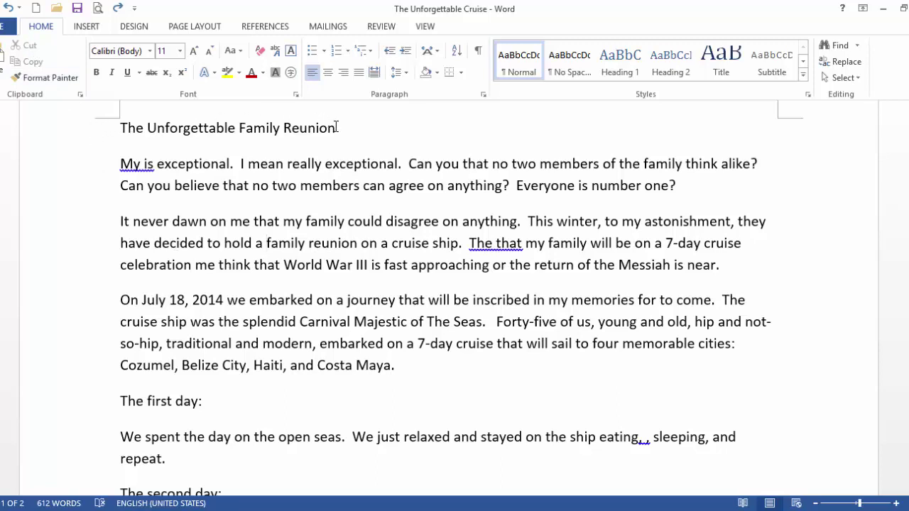
Copy the title line "The Unforgettable Family Reunion" and paste it above the "Last but Not Least" paragraph on page 2
click(84, 141)
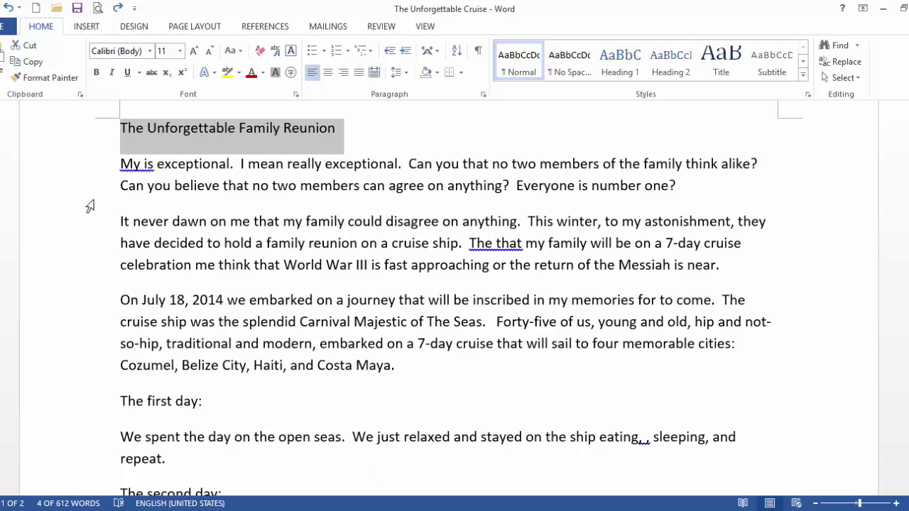
click(26, 65)
scroll(424, 306, down, 5)
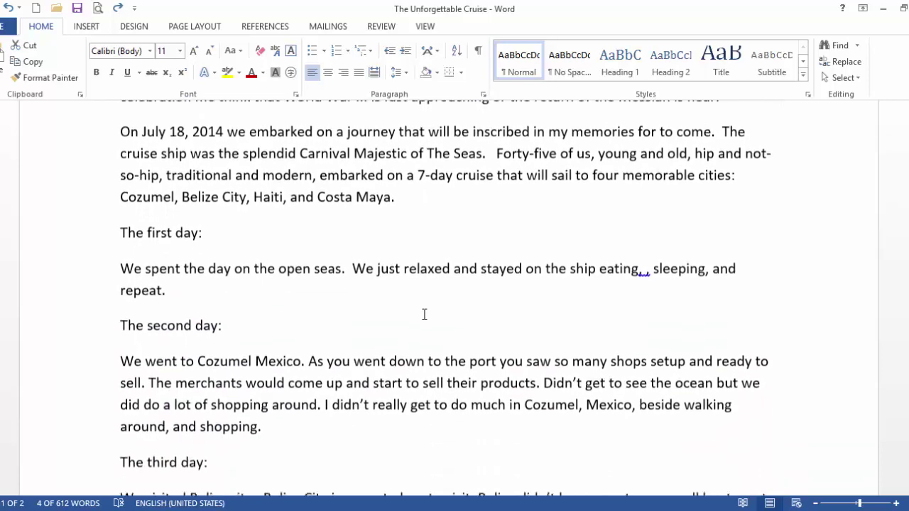
scroll(424, 315, down, 7)
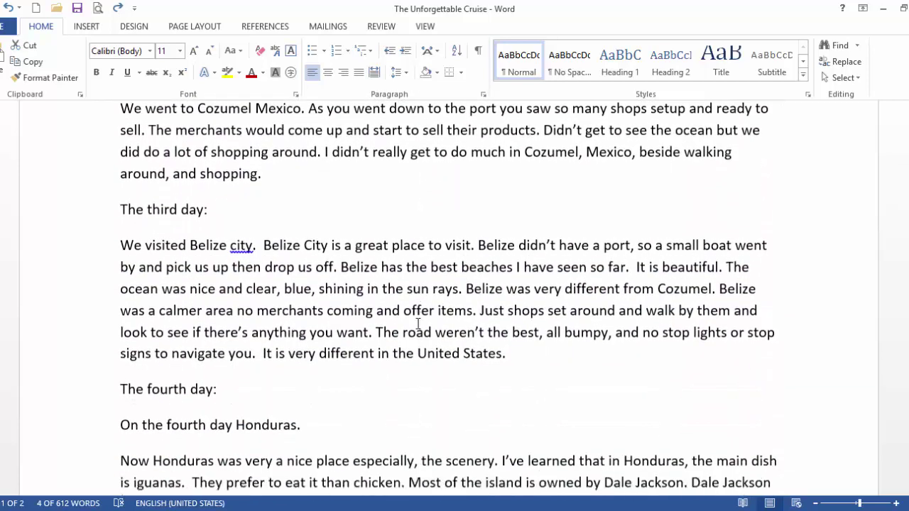
scroll(418, 324, down, 13)
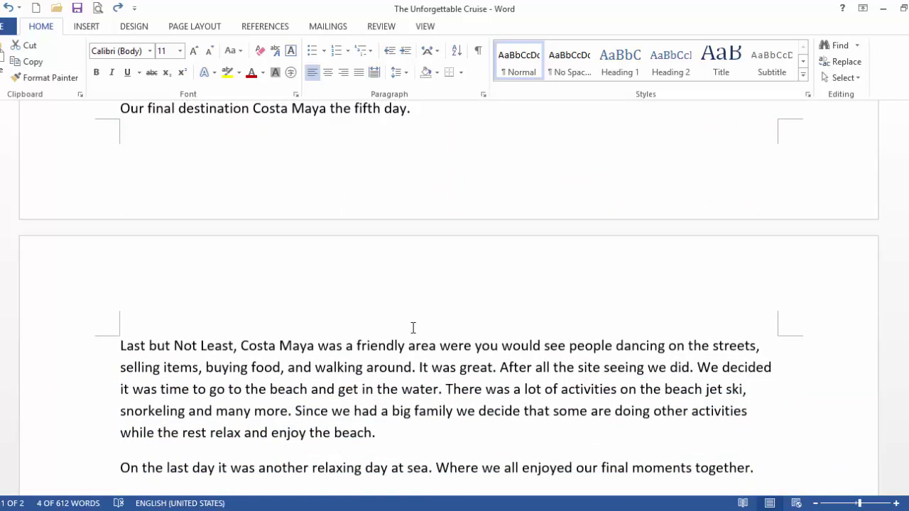
scroll(413, 328, down, 3)
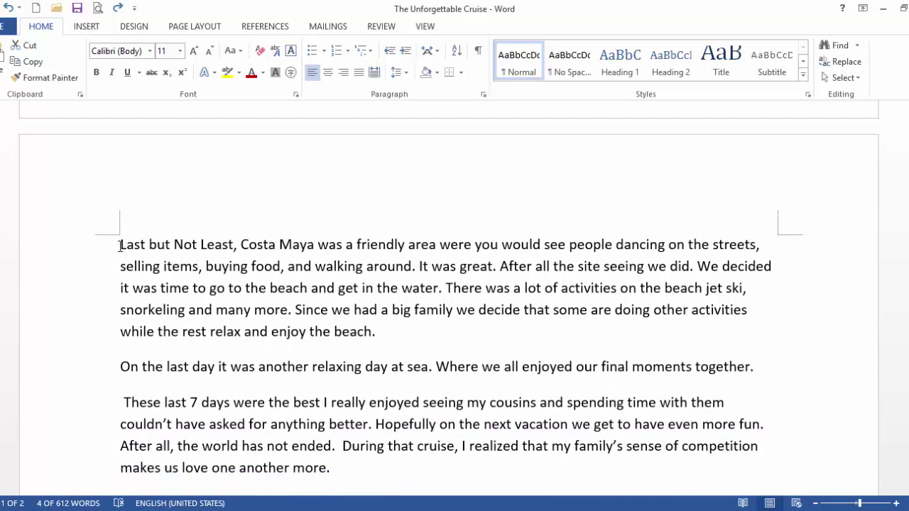
click(120, 245)
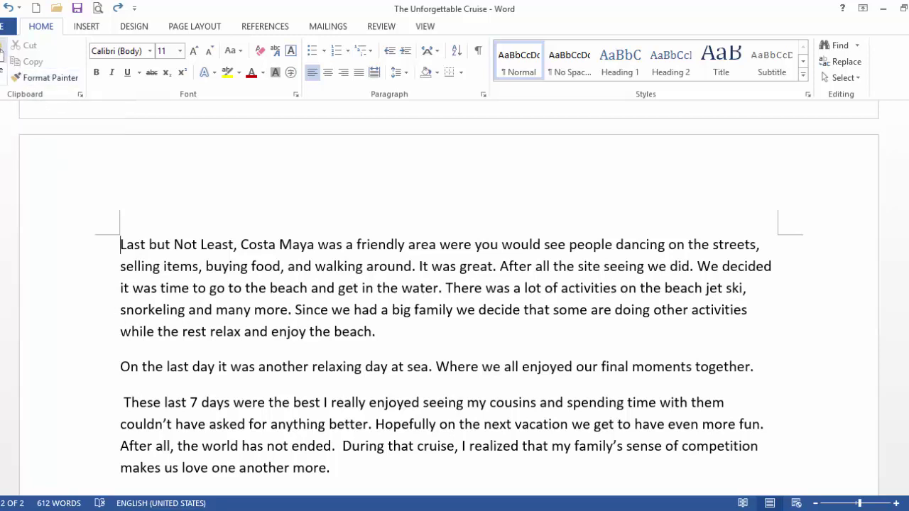
click(4, 50)
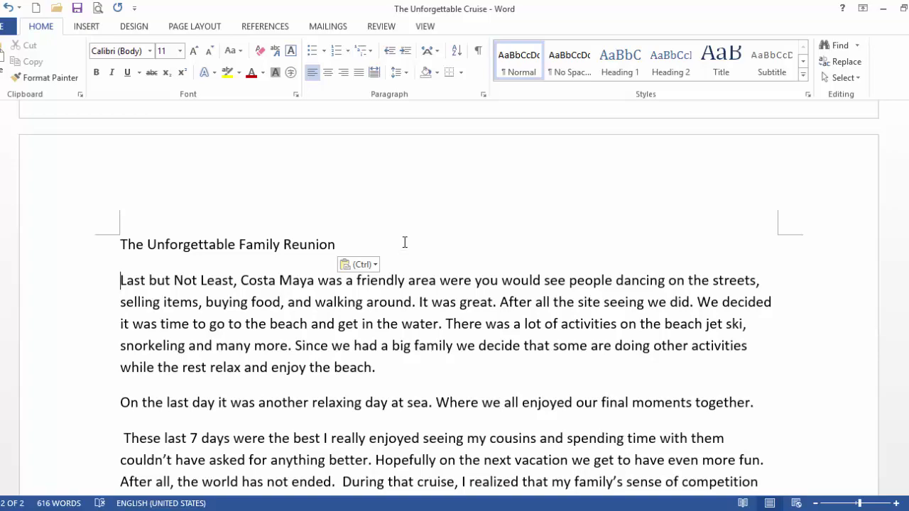
Copy the whole paragraph on page 1 that begins "On July 18, 2014 we embarked on a journey"
scroll(418, 264, up, 5)
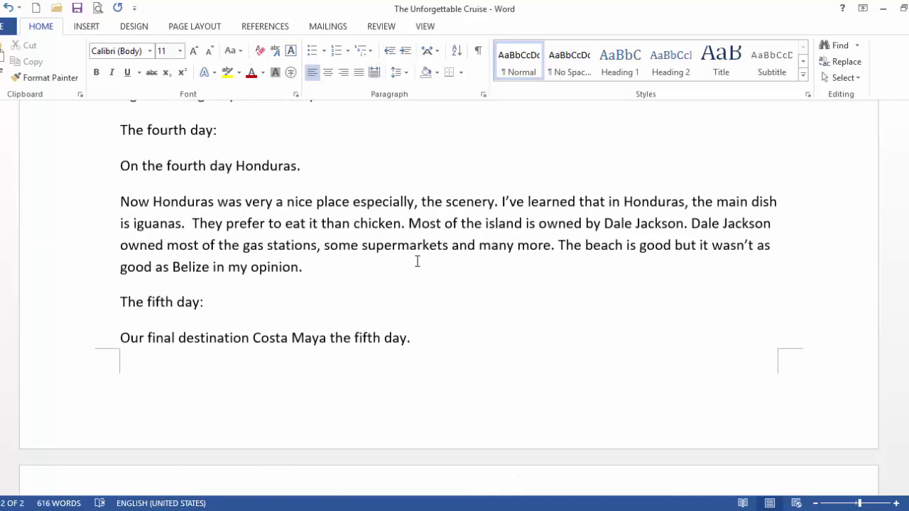
scroll(418, 261, up, 12)
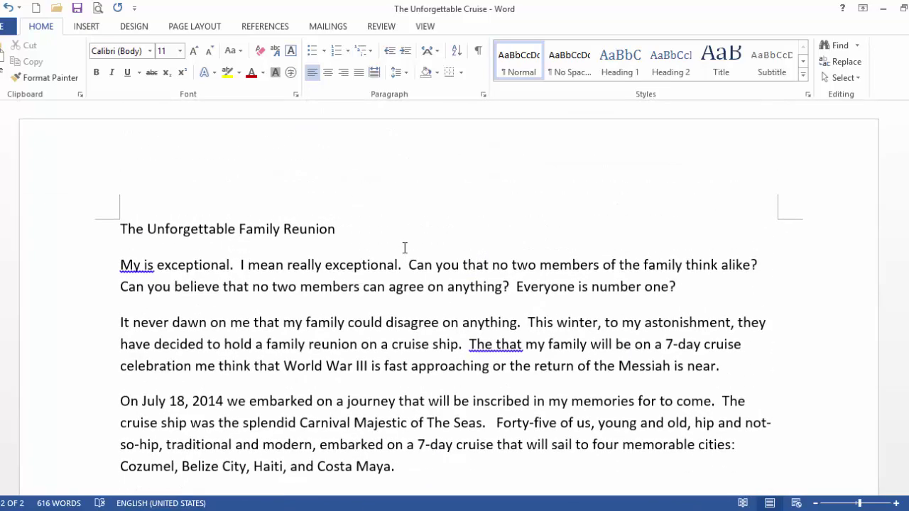
scroll(404, 247, down, 1)
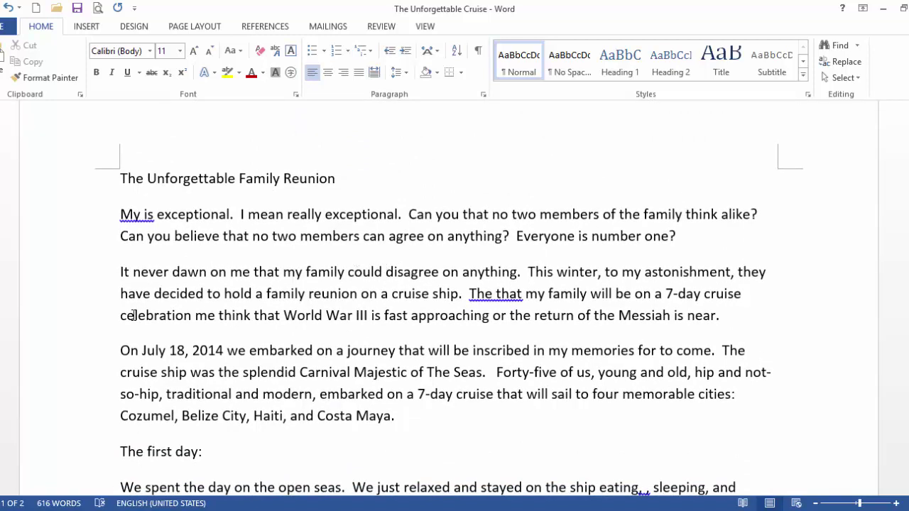
click(67, 359)
drag(67, 359, 69, 433)
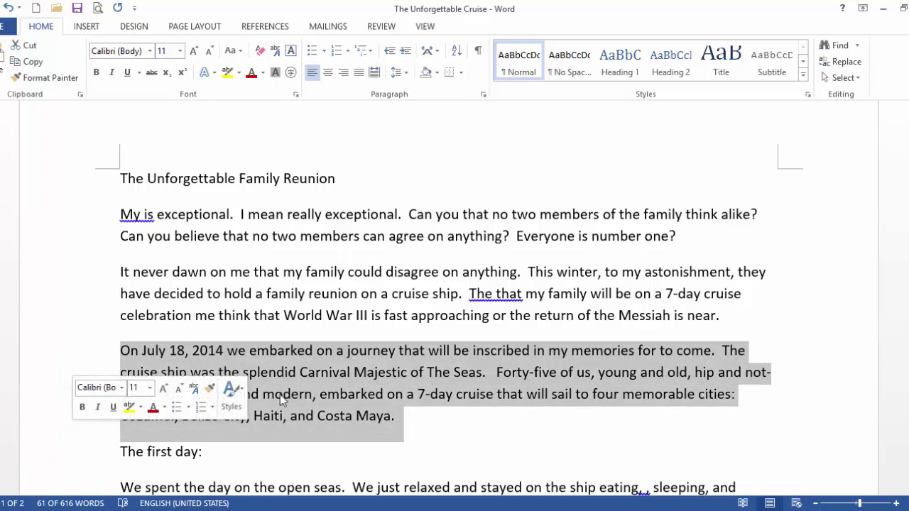
click(376, 373)
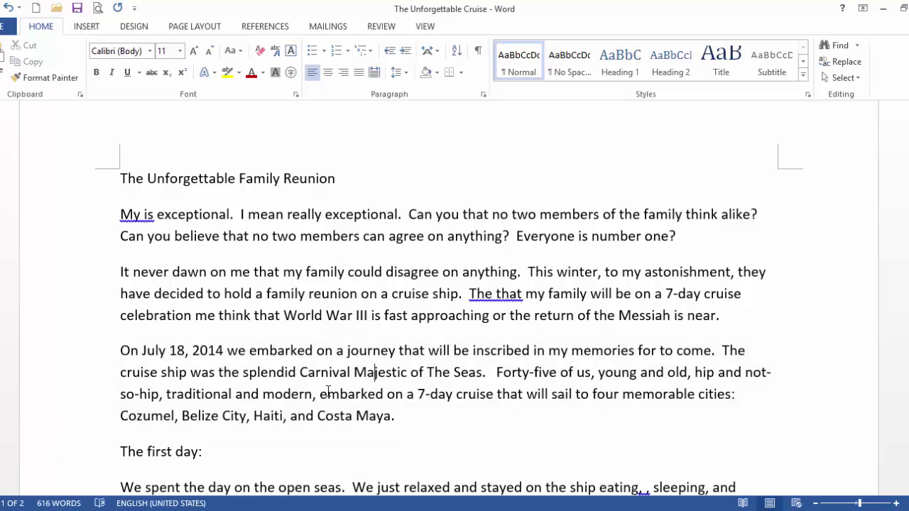
double_click(66, 393)
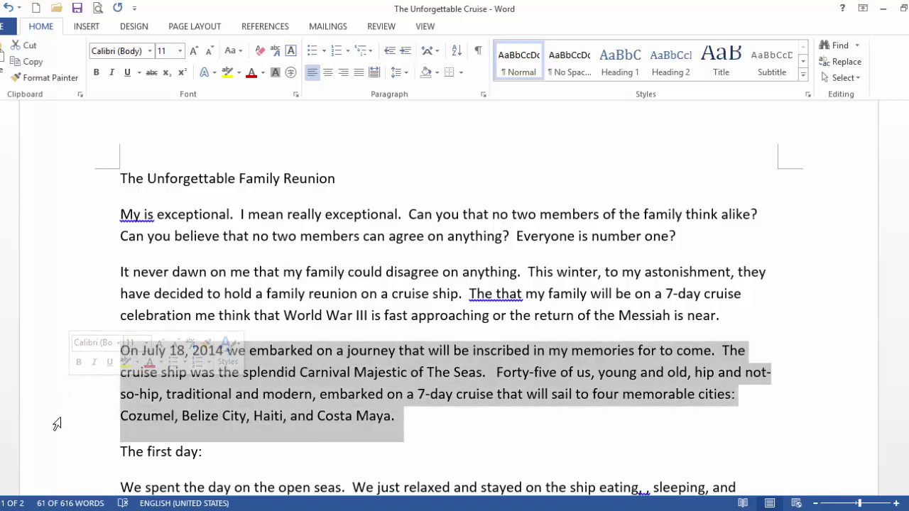
click(28, 63)
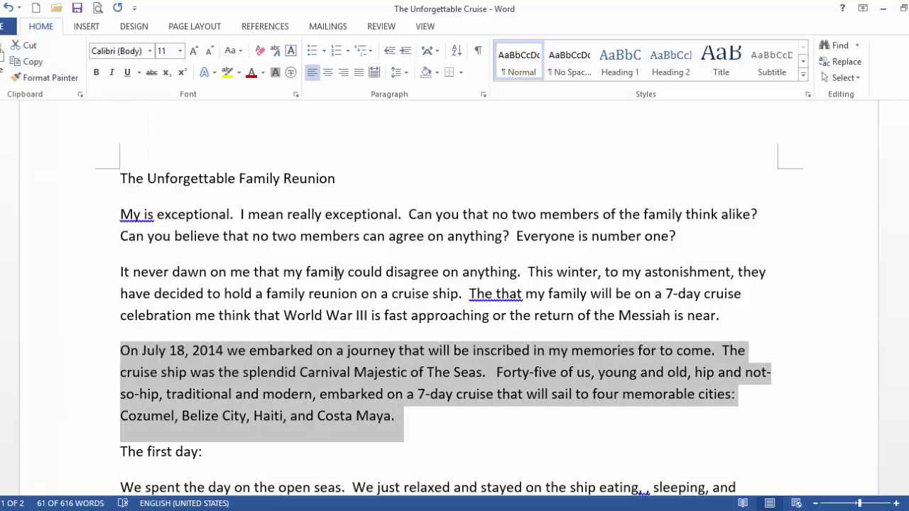
Paste the copied paragraph on page 2 between the title line and the "Last but Not Least" paragraph
scroll(347, 269, down, 2)
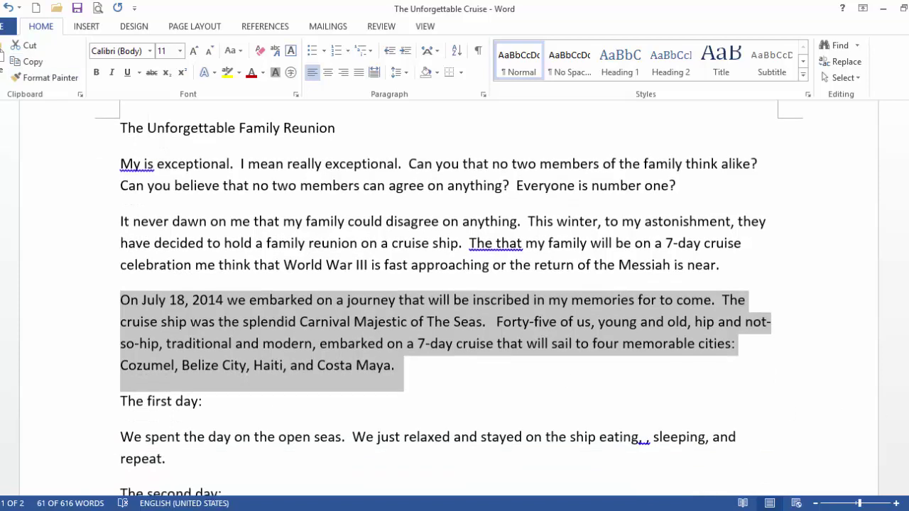
scroll(454, 298, down, 3)
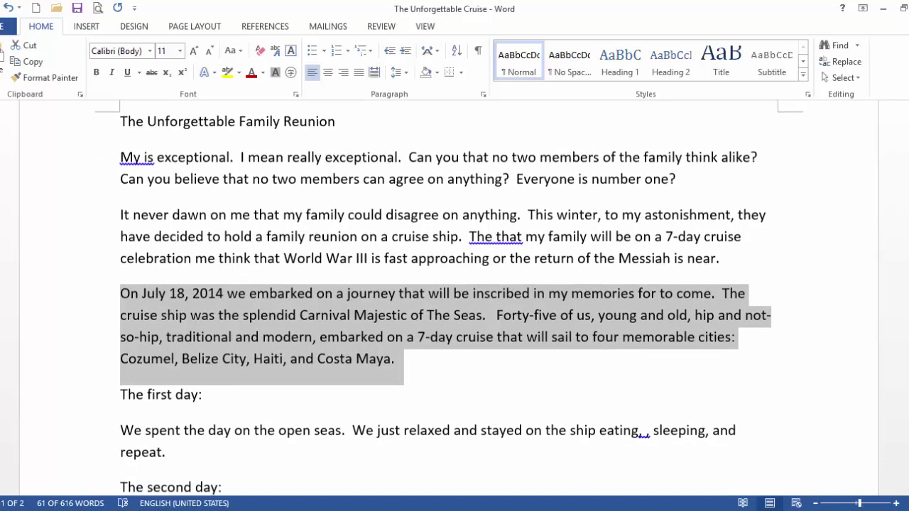
scroll(454, 299, down, 4)
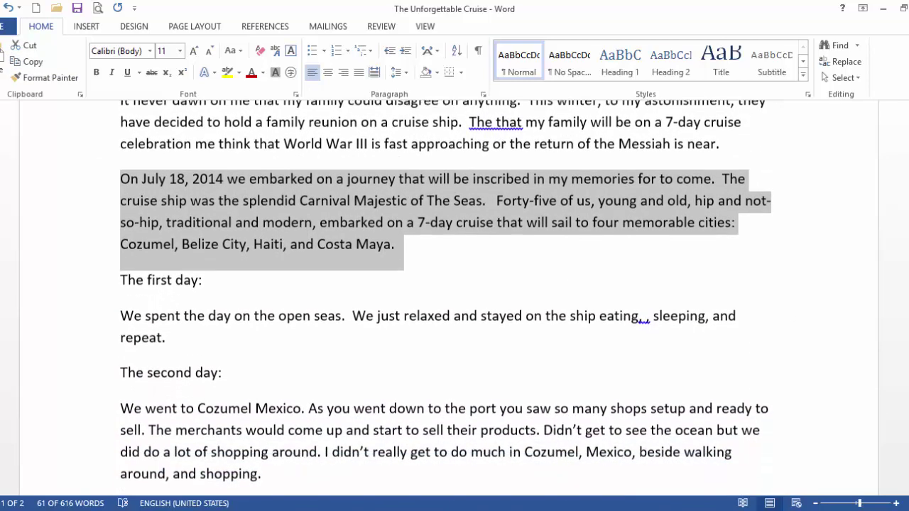
scroll(455, 298, down, 10)
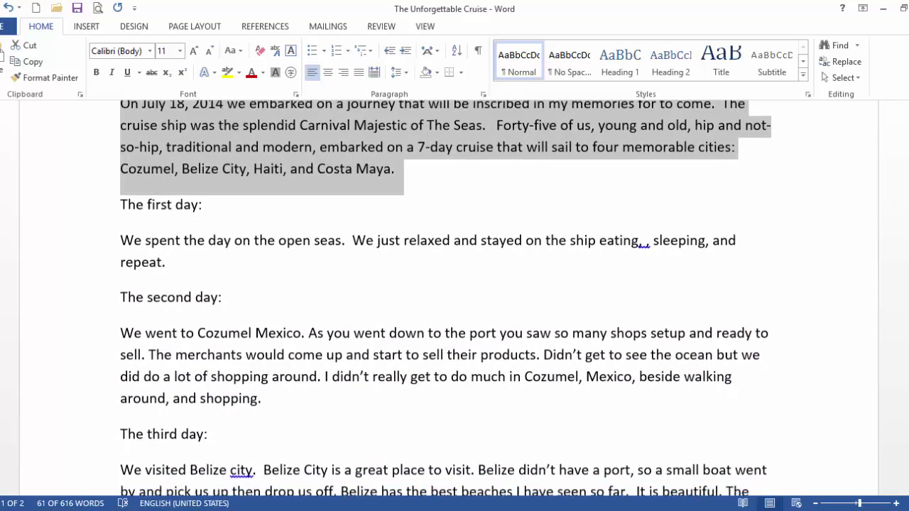
scroll(455, 298, down, 12)
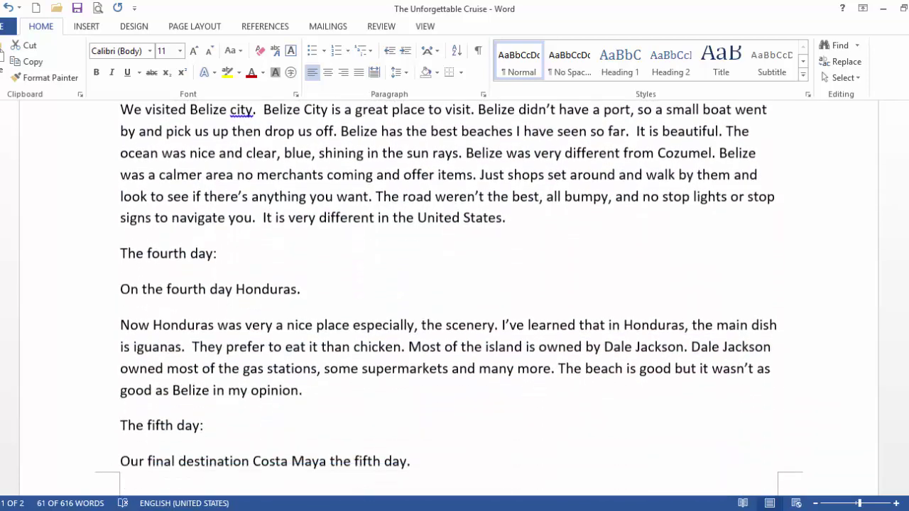
scroll(454, 299, down, 9)
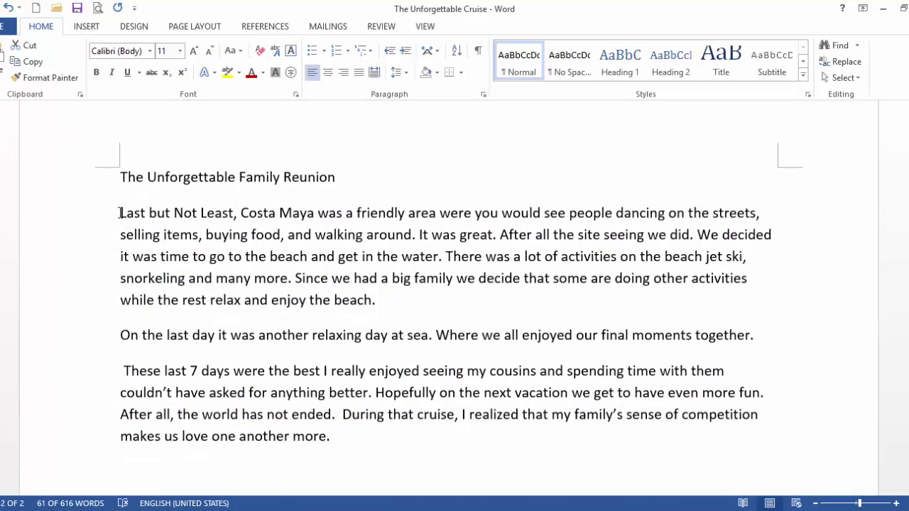
click(118, 213)
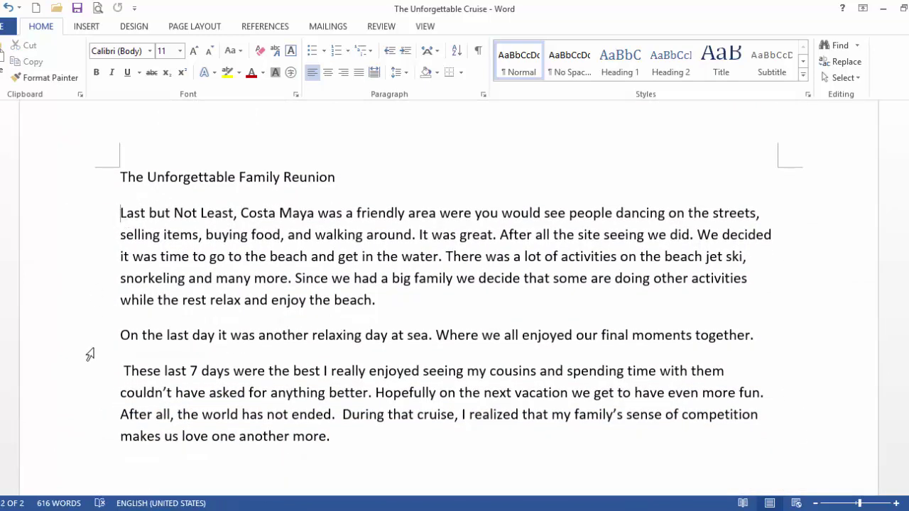
click(2, 56)
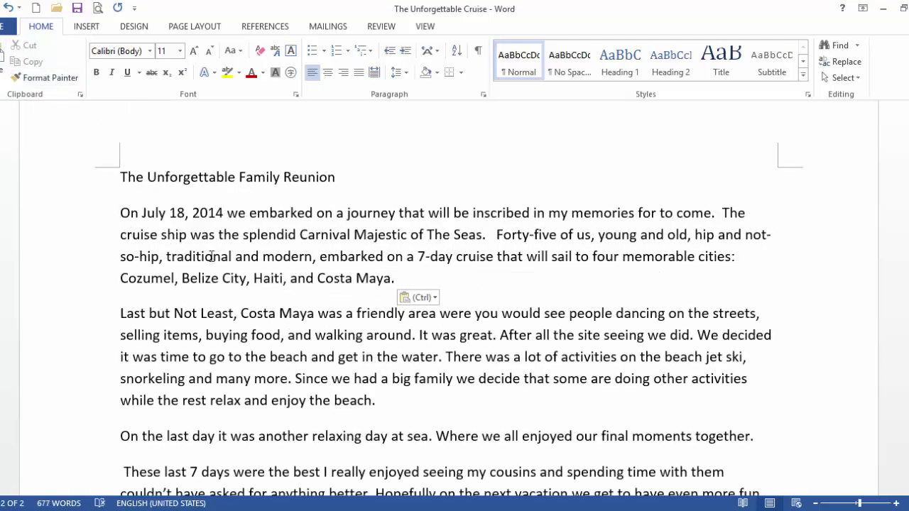
Compare the original "On July 18, 2014" paragraph on page 1 with its pasted copy on page 2, highlighting each
scroll(385, 277, up, 5)
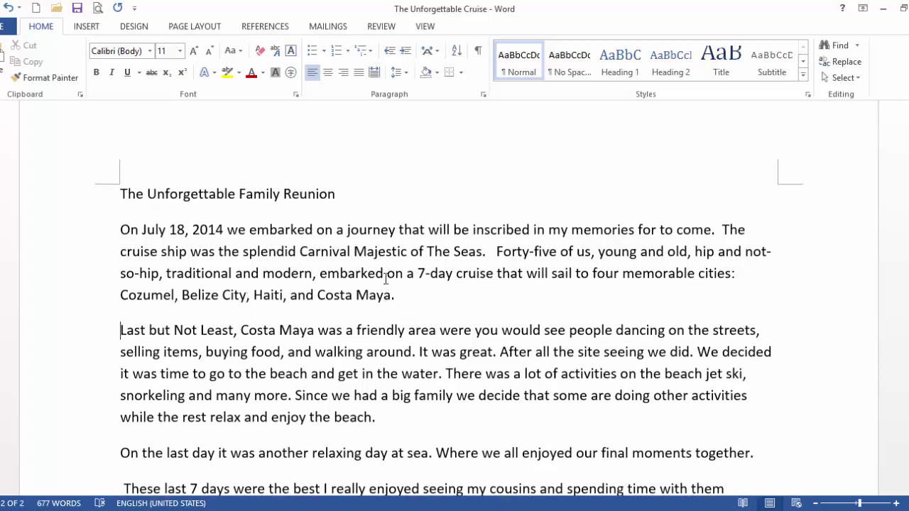
scroll(223, 335, down, 1)
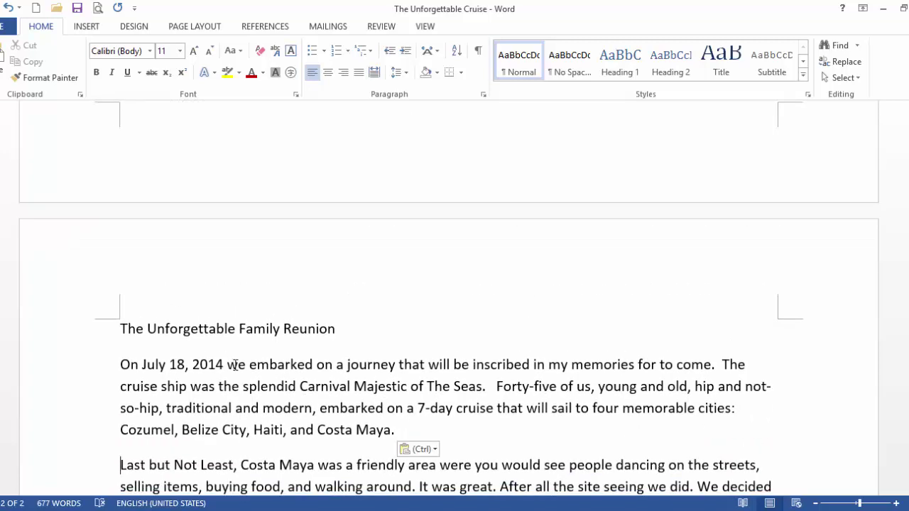
scroll(291, 387, up, 1)
scroll(303, 388, up, 15)
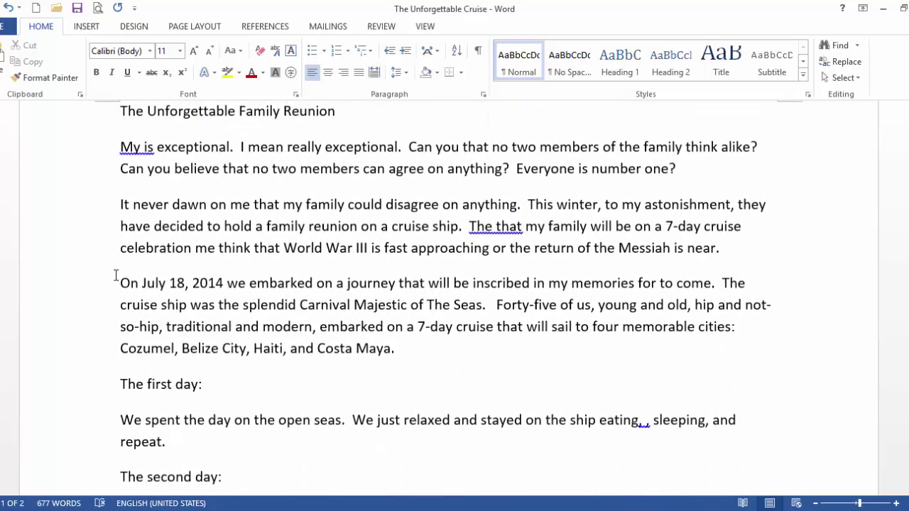
drag(115, 283, 390, 353)
scroll(390, 353, down, 18)
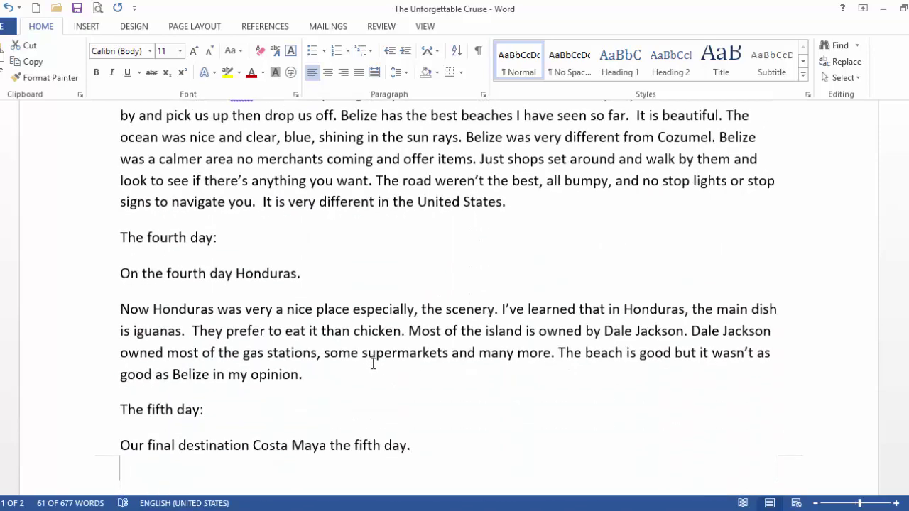
key(ctrl+v)
scroll(214, 187, up, 1)
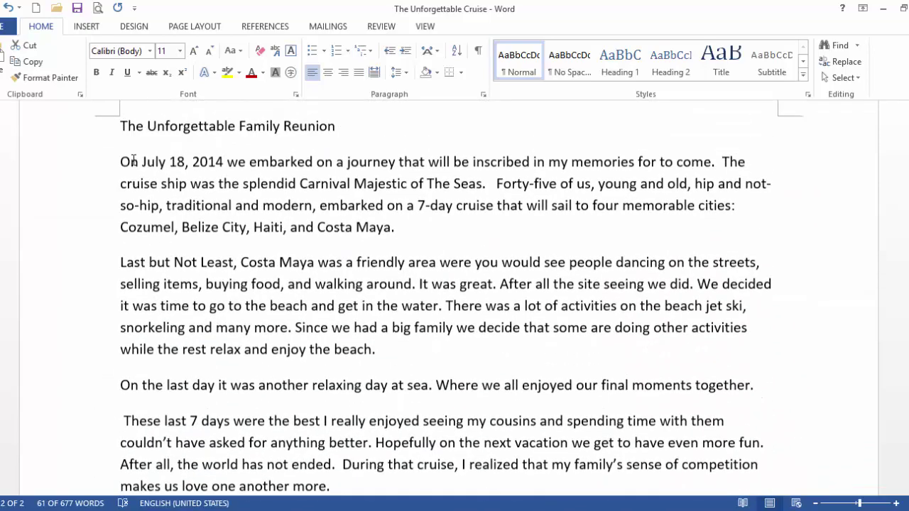
drag(117, 162, 402, 227)
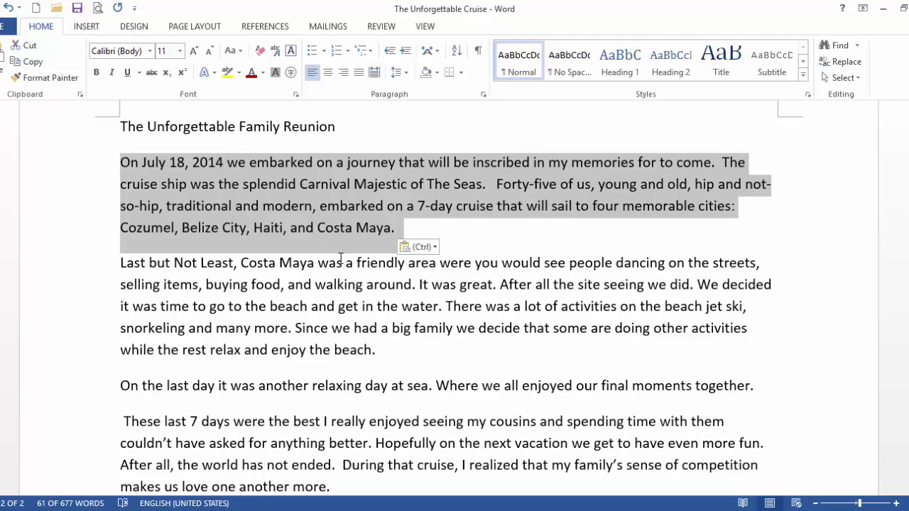
scroll(325, 297, up, 5)
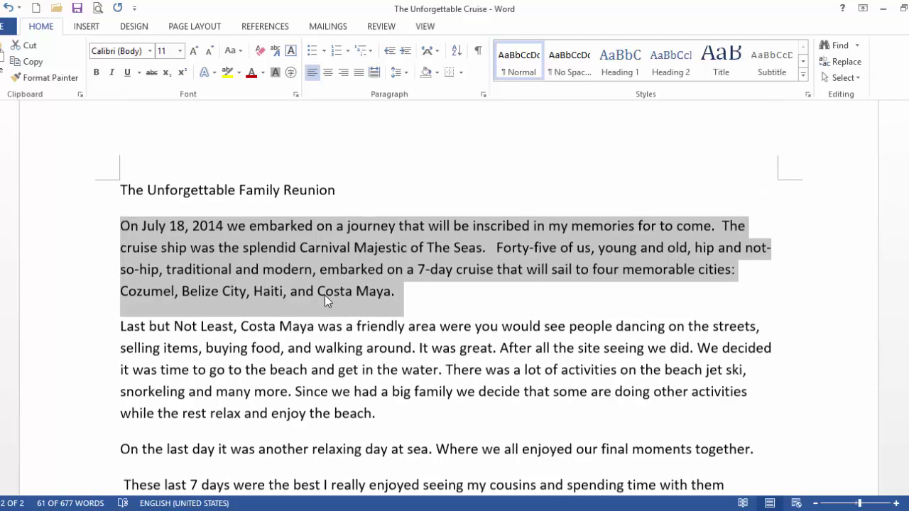
scroll(324, 301, up, 15)
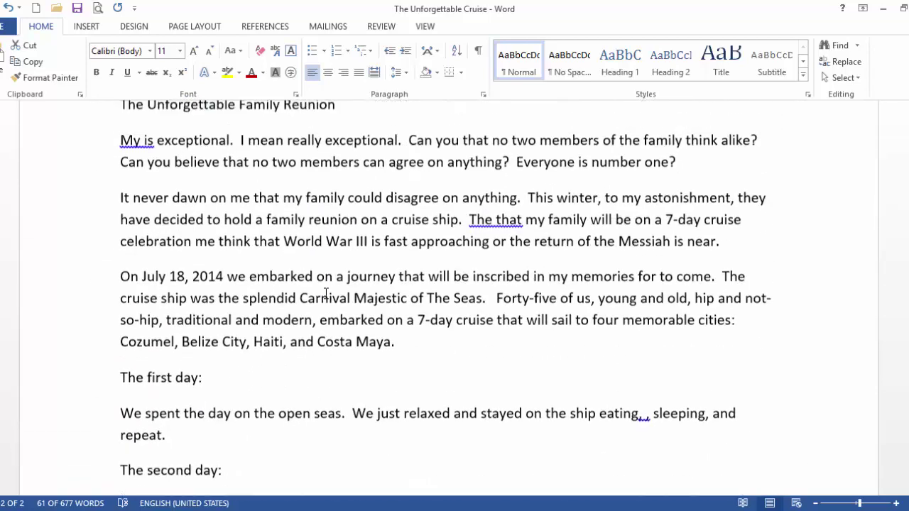
scroll(326, 293, up, 3)
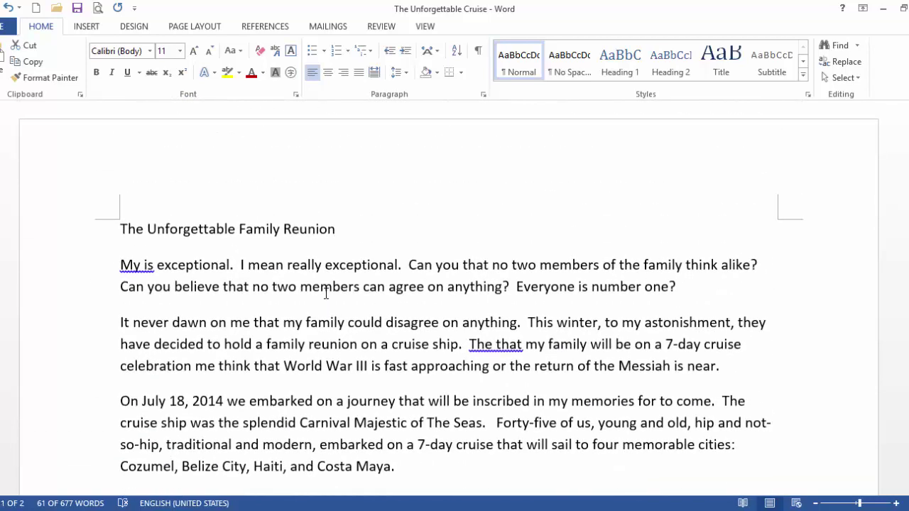
Cut the whole paragraph on page 1 that begins "It never dawn on me that my family could disagree"
click(76, 329)
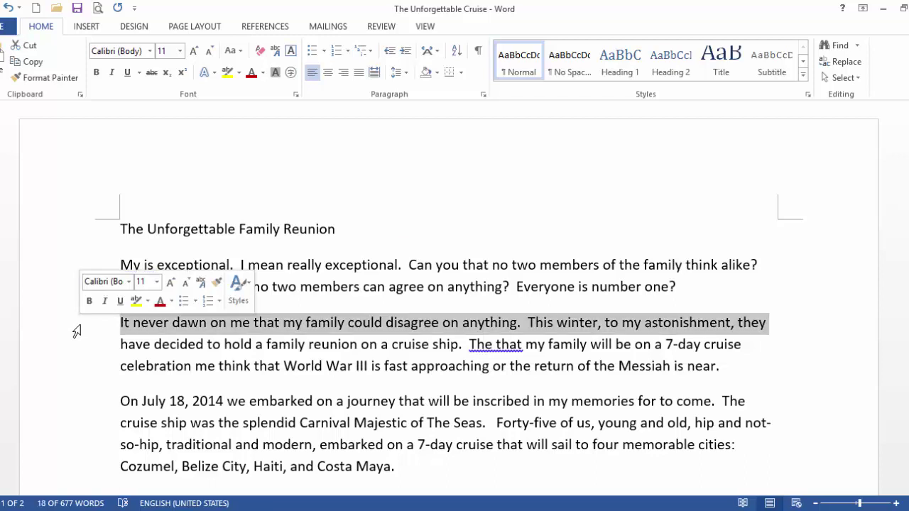
click(218, 328)
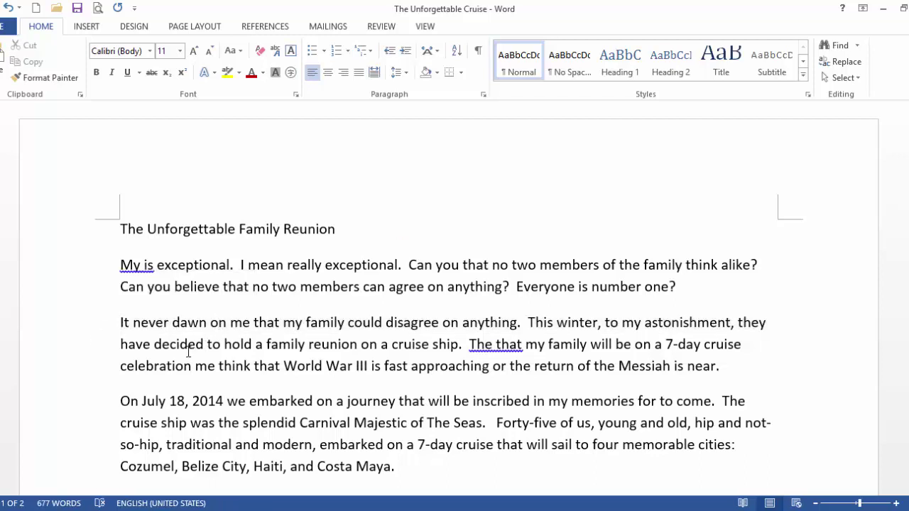
double_click(65, 356)
key(ctrl+c)
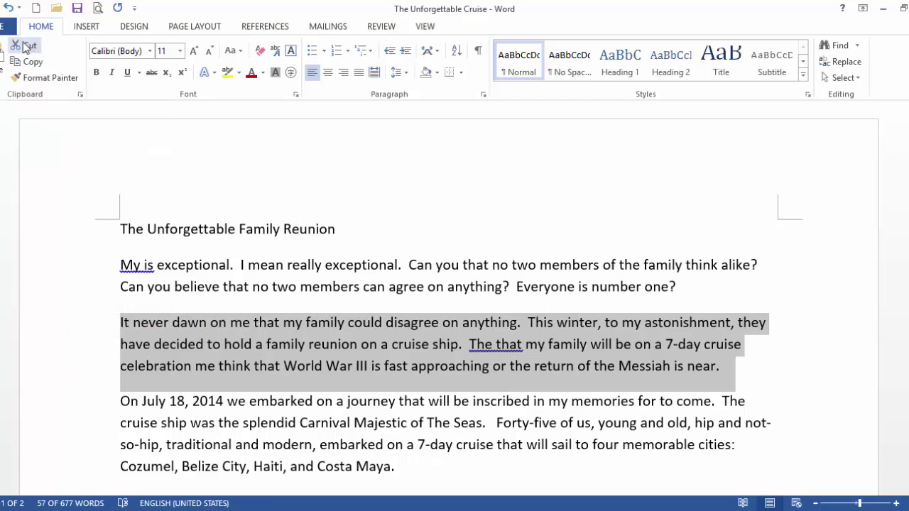
click(27, 46)
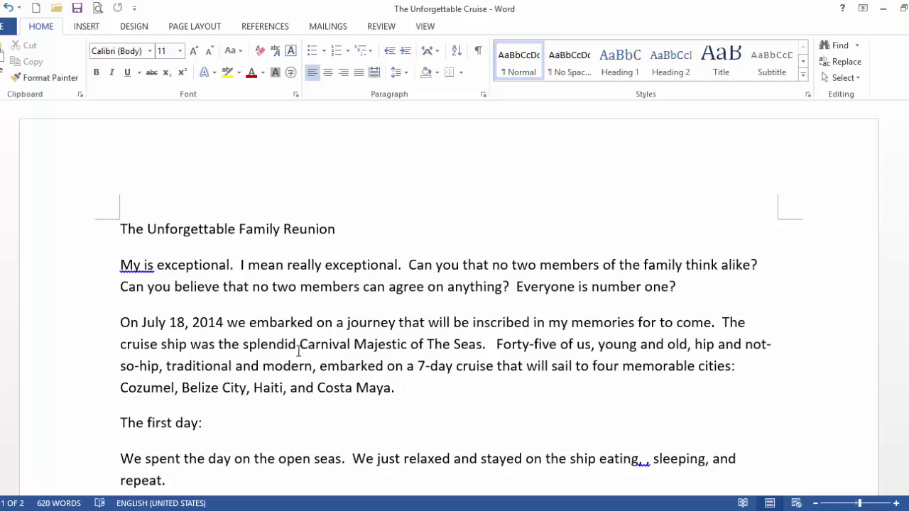
Paste the cut paragraph at the top of page 2, above the "On July 18, 2014" paragraph
scroll(298, 349, down, 4)
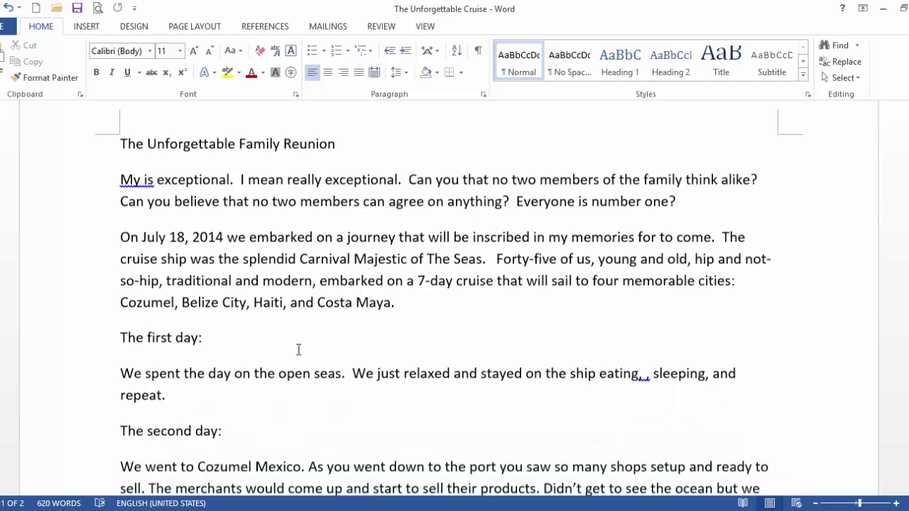
scroll(297, 347, down, 6)
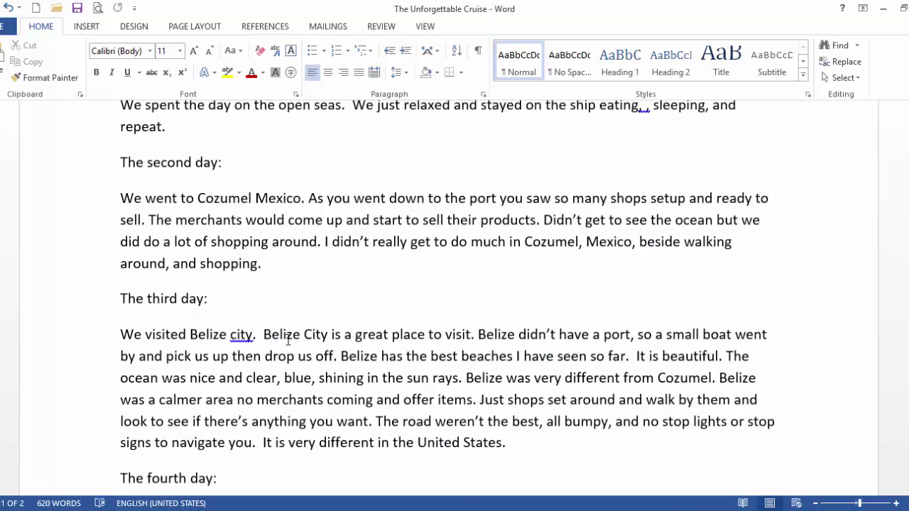
scroll(288, 339, down, 4)
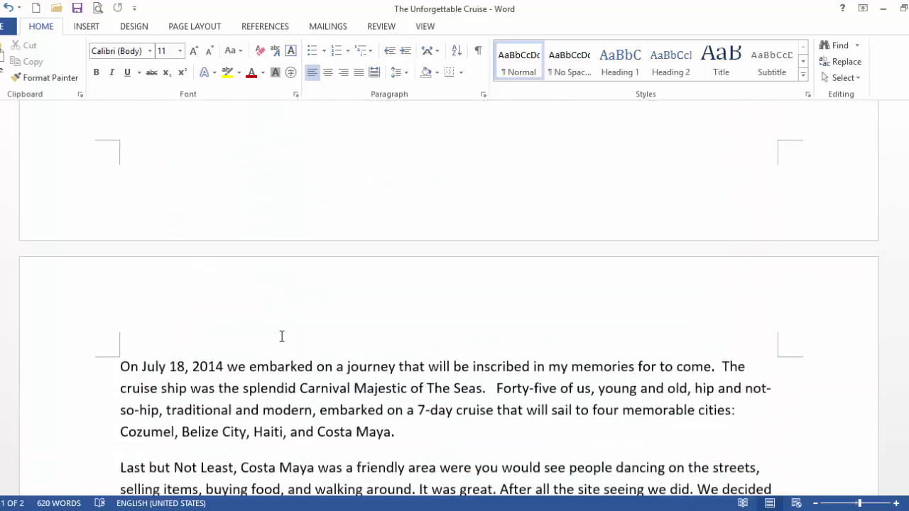
scroll(263, 326, up, 3)
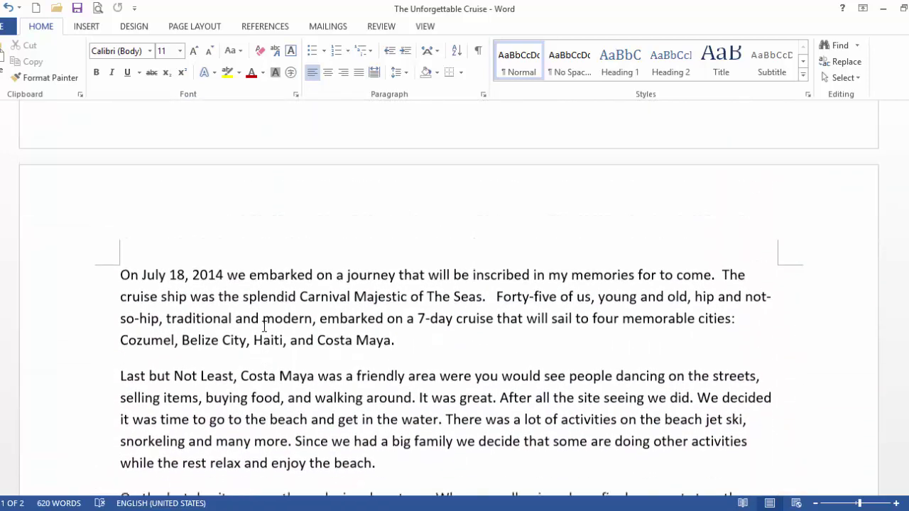
scroll(263, 326, down, 1)
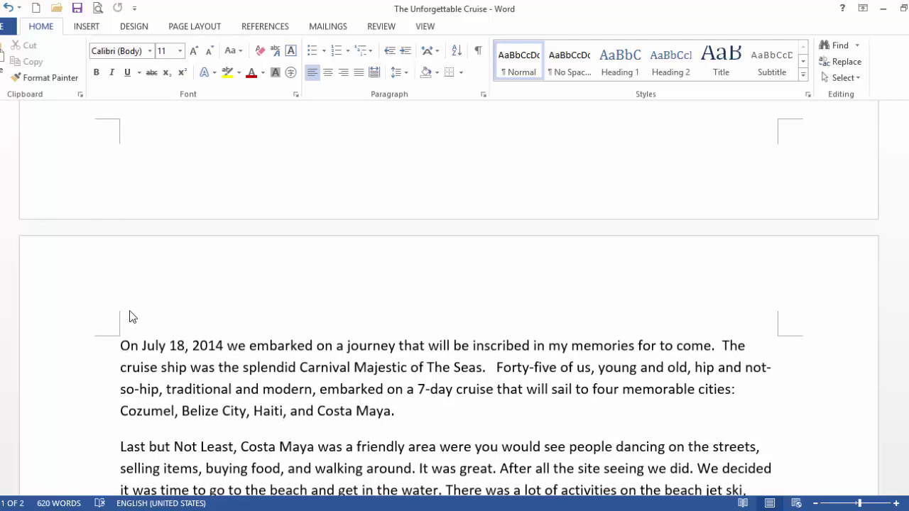
click(120, 346)
click(3, 51)
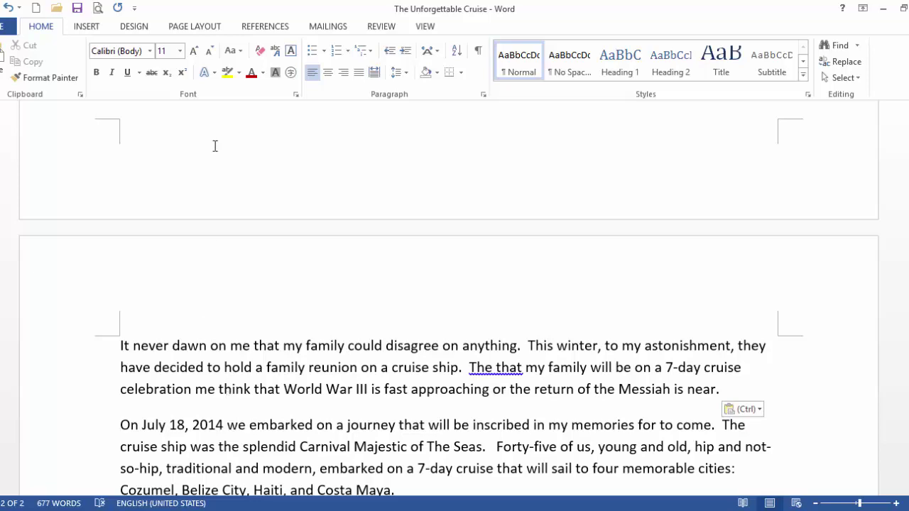
Cut the closing paragraph on page 2 that begins "These last 7 days were the best"
scroll(235, 207, down, 10)
scroll(237, 204, up, 10)
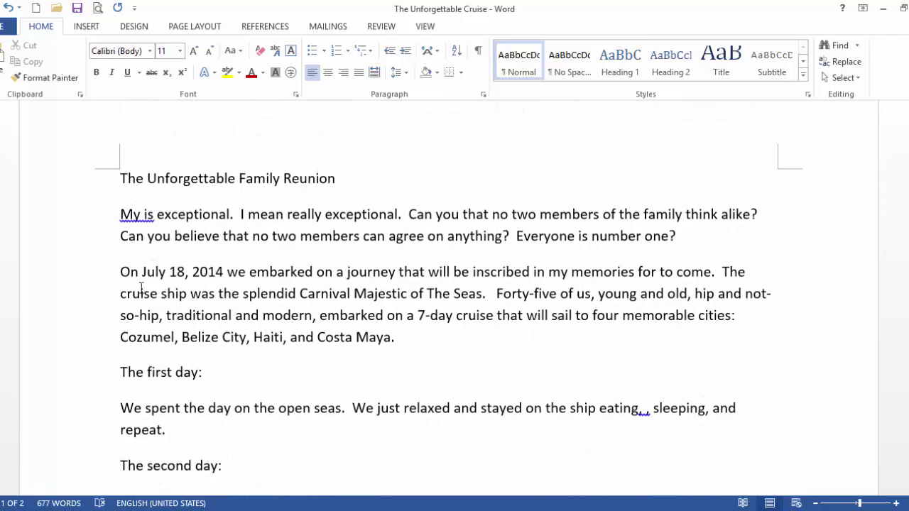
scroll(146, 277, down, 15)
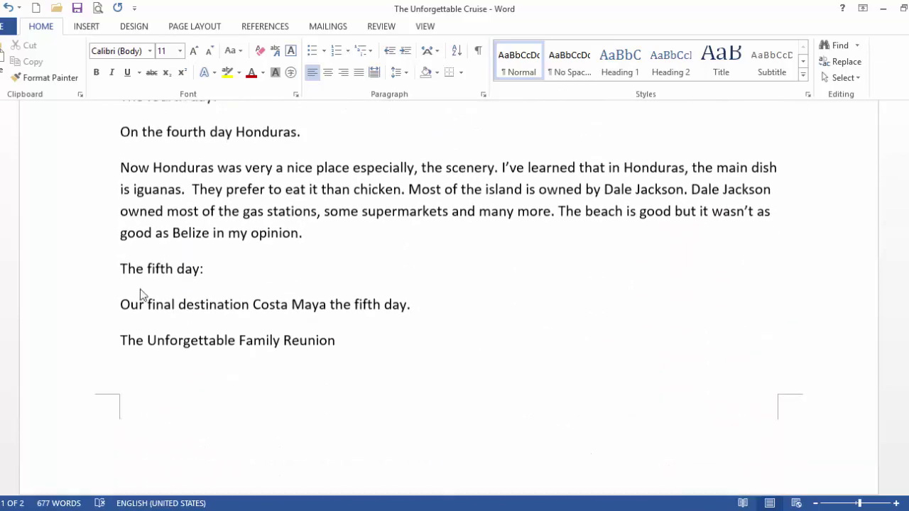
scroll(141, 292, down, 4)
click(121, 223)
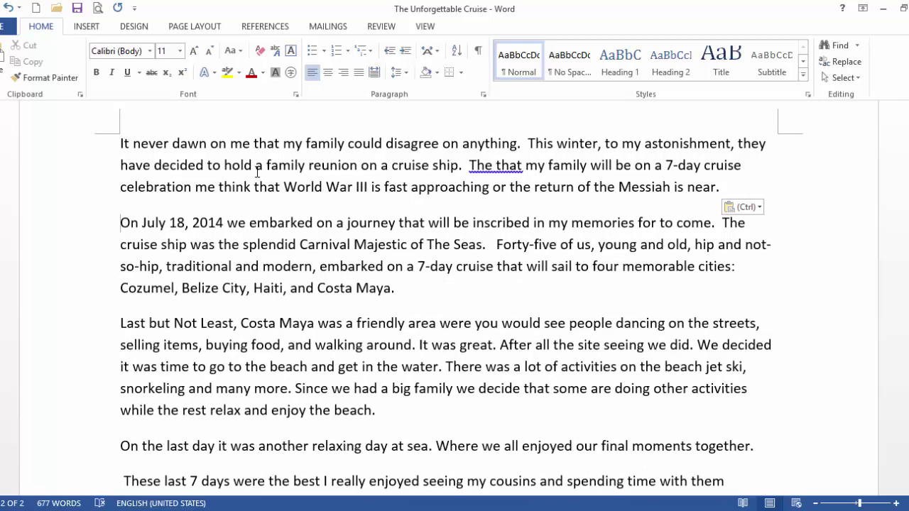
scroll(254, 177, down, 5)
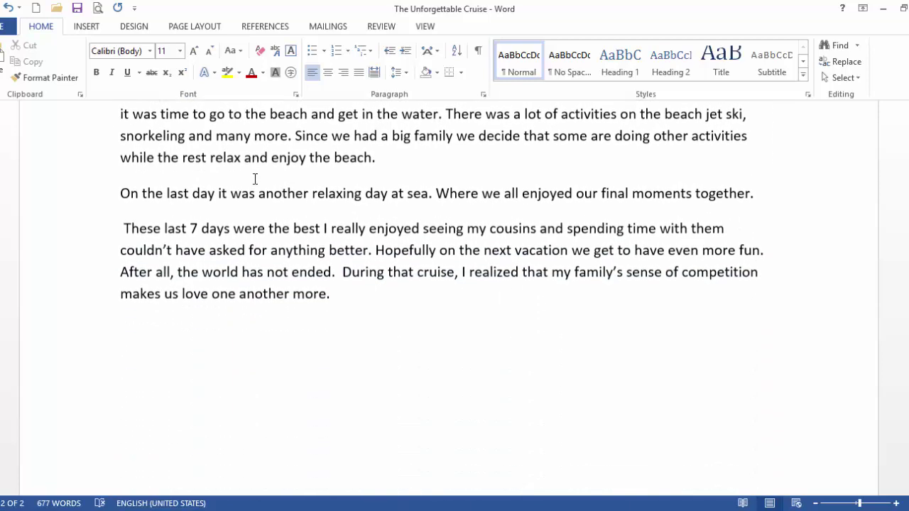
click(92, 236)
click(82, 258)
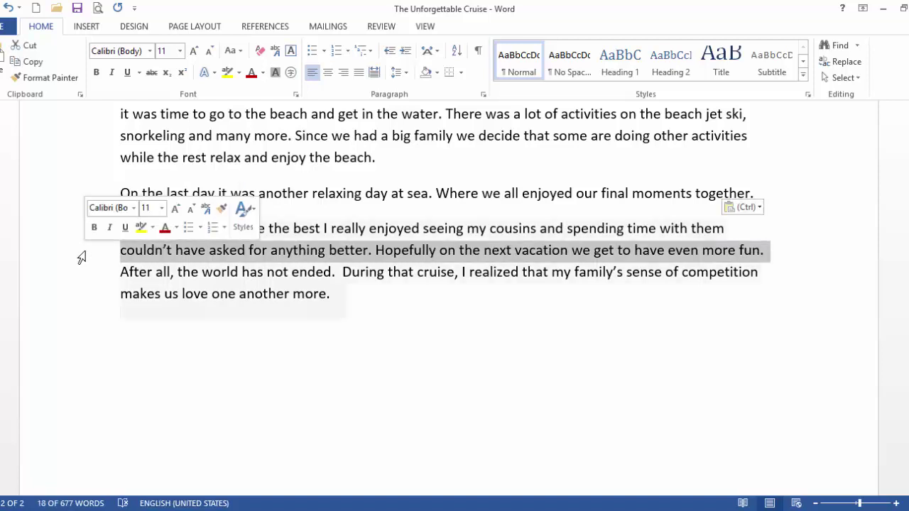
double_click(82, 258)
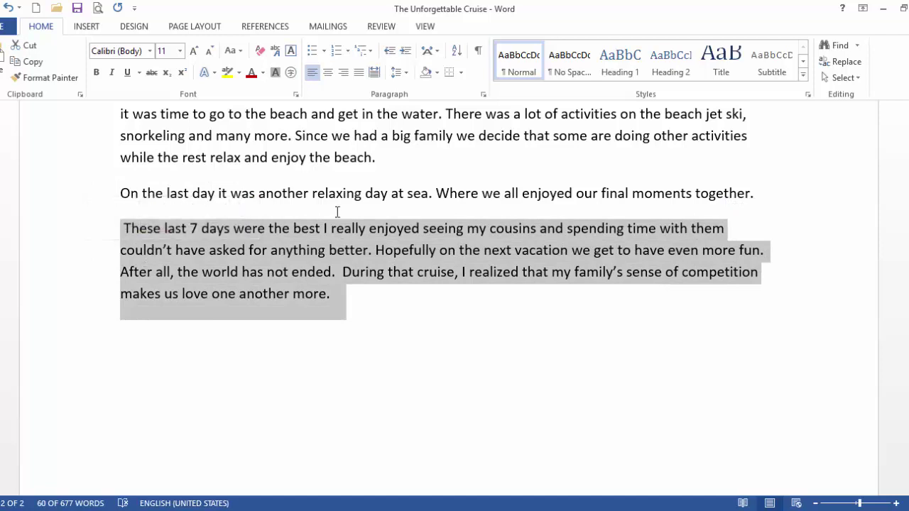
click(27, 47)
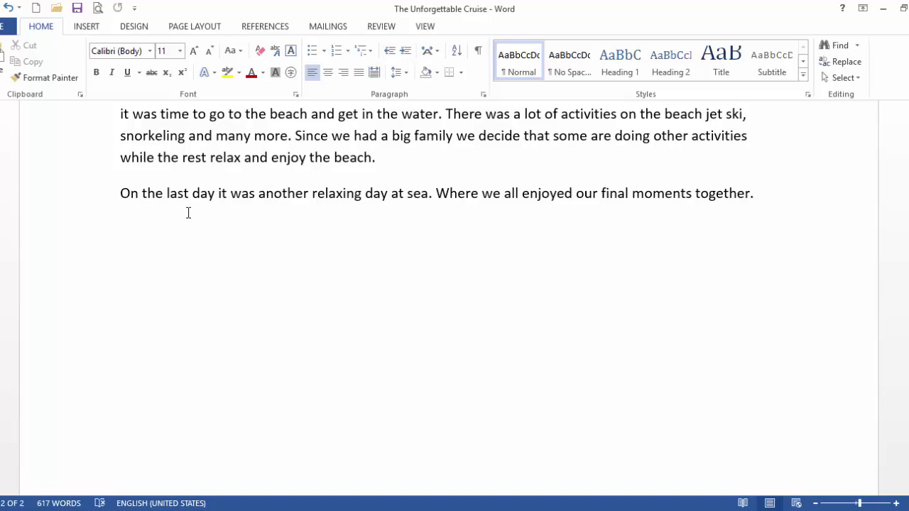
Paste the cut closing paragraph on page 1 between the title line and the "My is exceptional" paragraph
scroll(391, 232, up, 12)
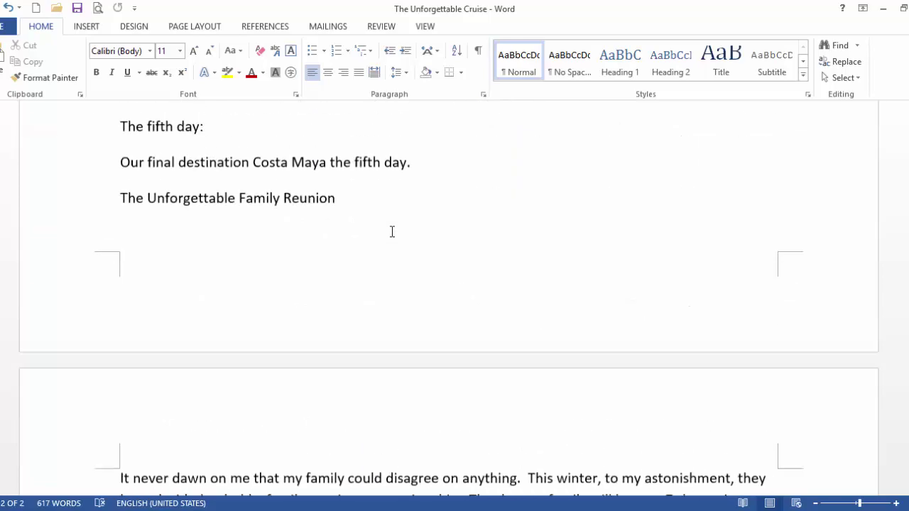
scroll(391, 231, up, 15)
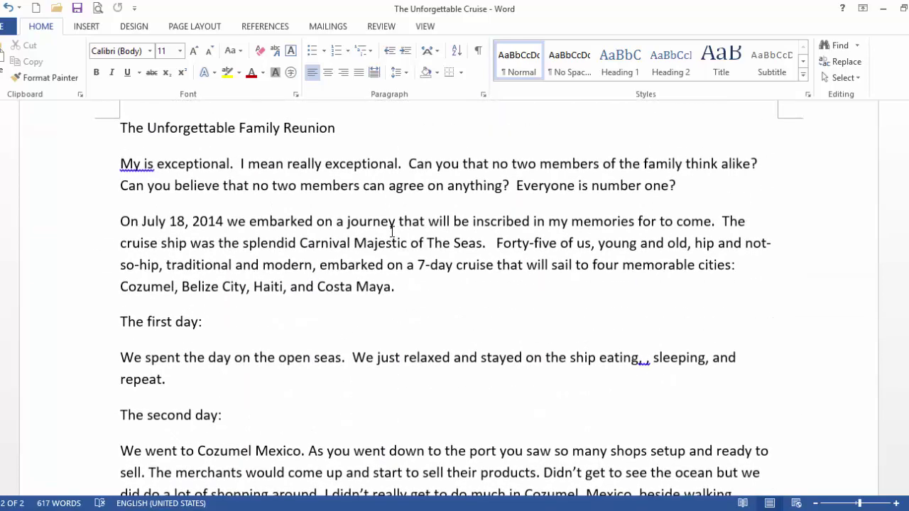
scroll(391, 231, up, 3)
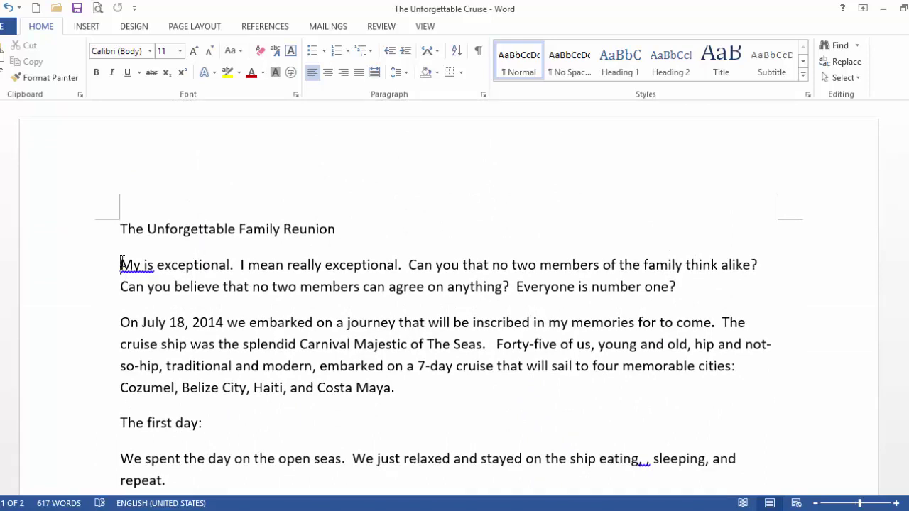
click(121, 264)
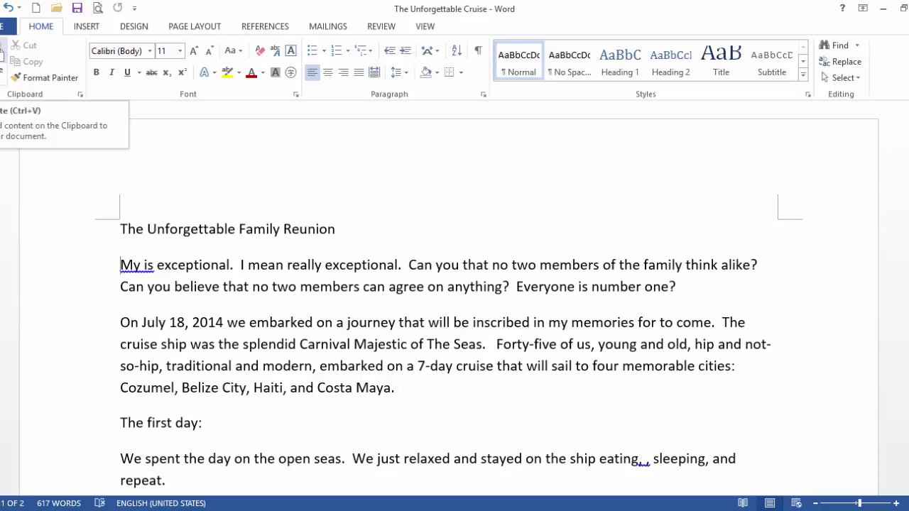
click(8, 82)
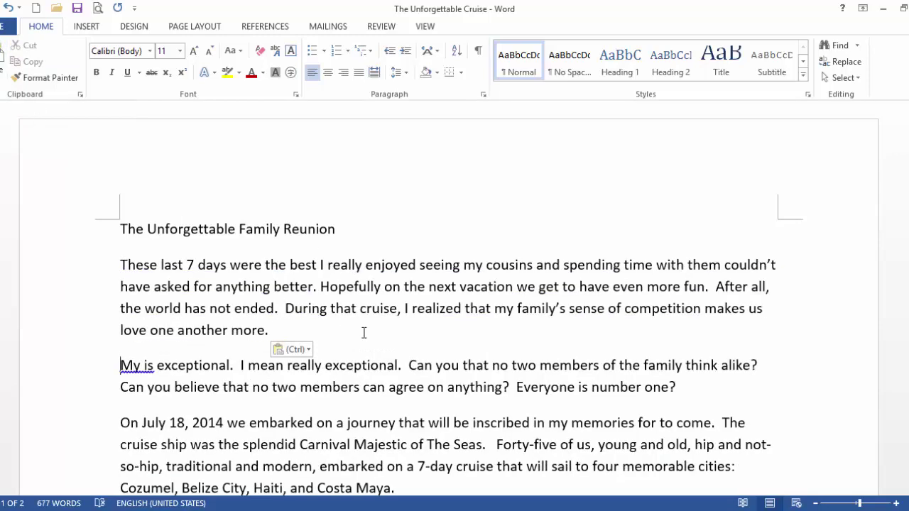
Copy all the text on page 1, from the title "The Unforgettable Family Reunion" through the line "The fifth day:"
scroll(225, 310, down, 10)
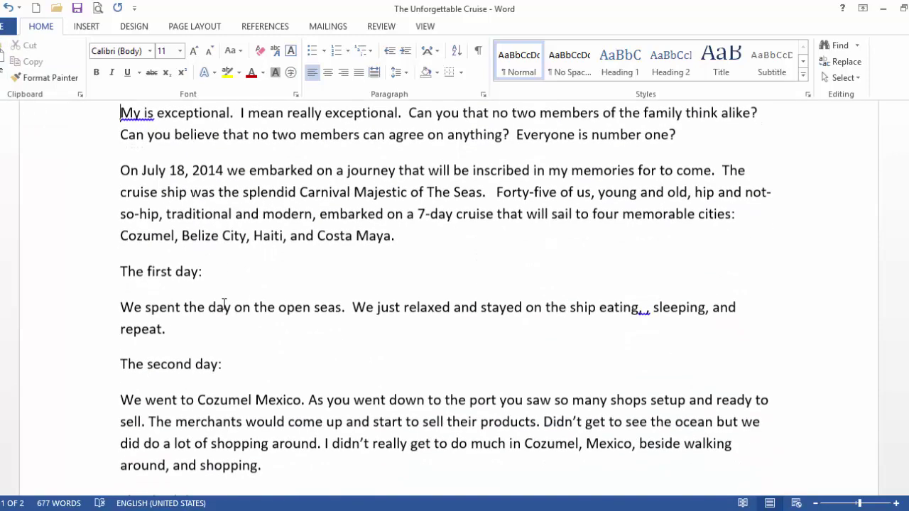
scroll(225, 310, down, 15)
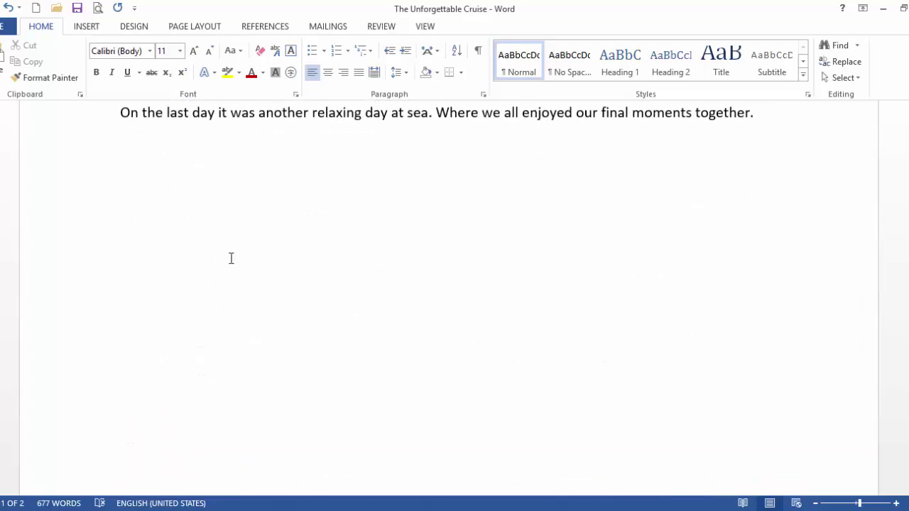
scroll(334, 266, up, 12)
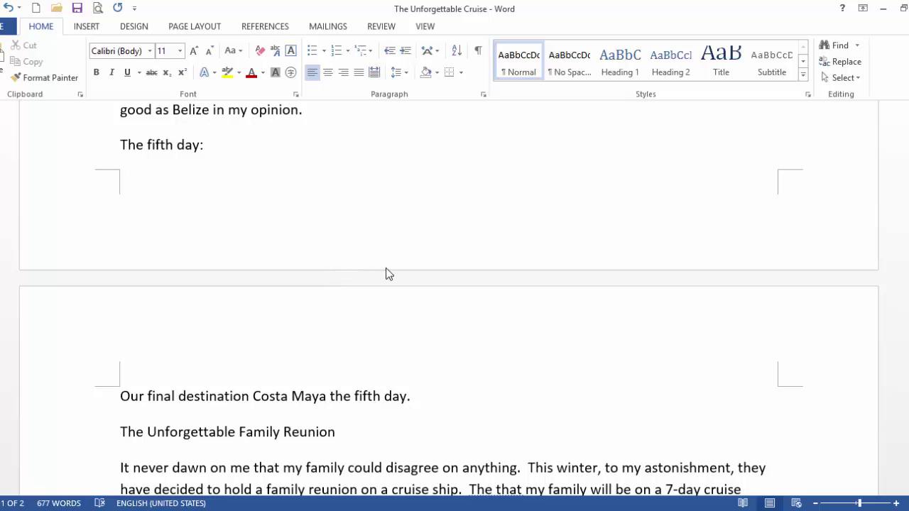
scroll(441, 265, up, 15)
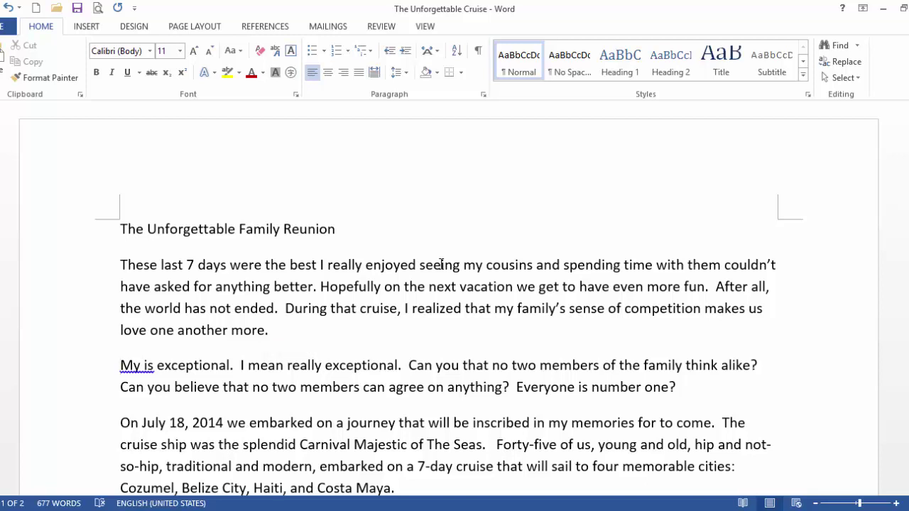
scroll(441, 264, down, 2)
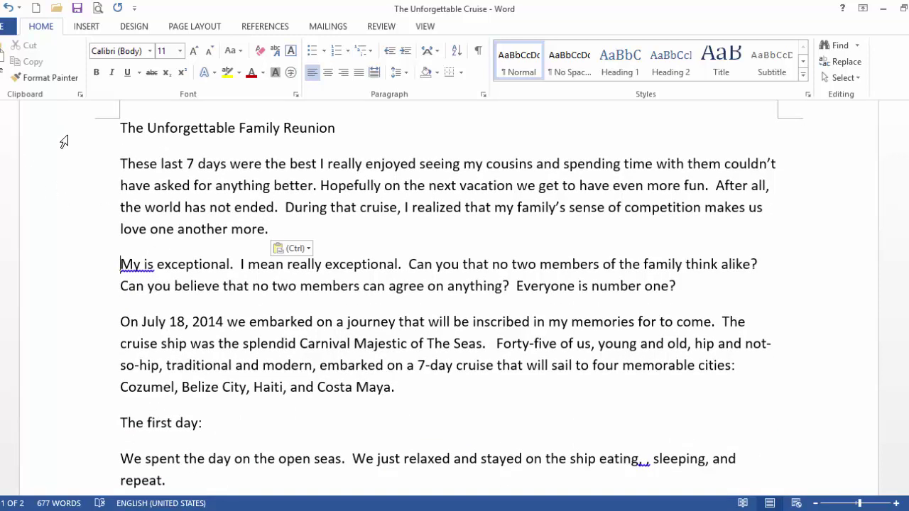
drag(64, 142, 186, 331)
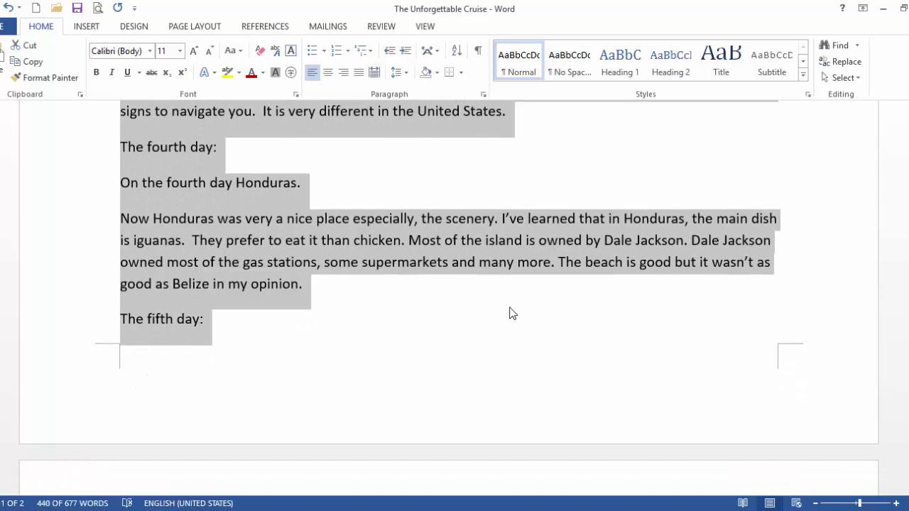
click(29, 63)
key(Delete)
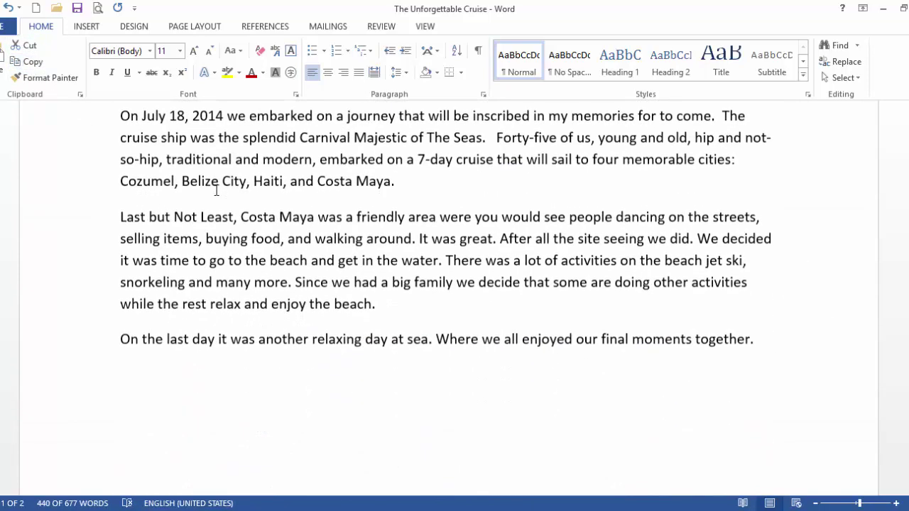
Paste the copied page 1 text at the end of the document, below the "On the last day" paragraph
scroll(216, 192, down, 5)
scroll(213, 191, up, 5)
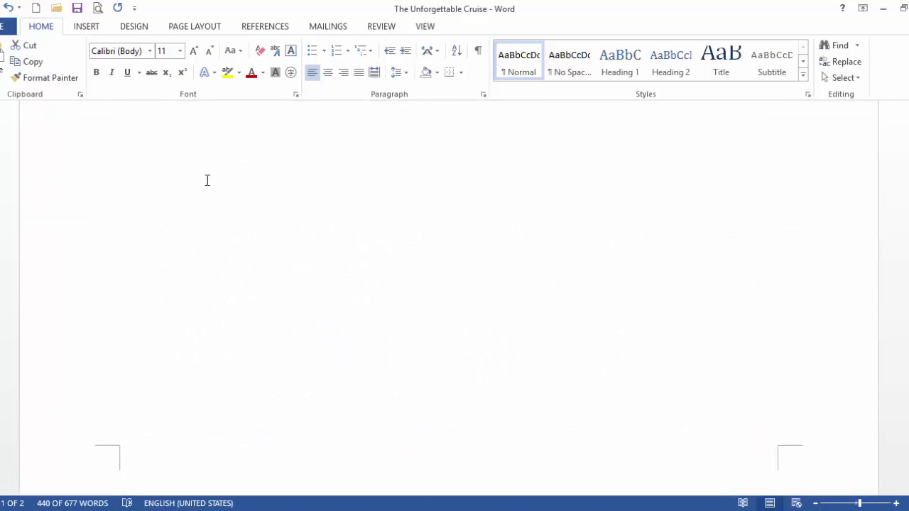
click(123, 335)
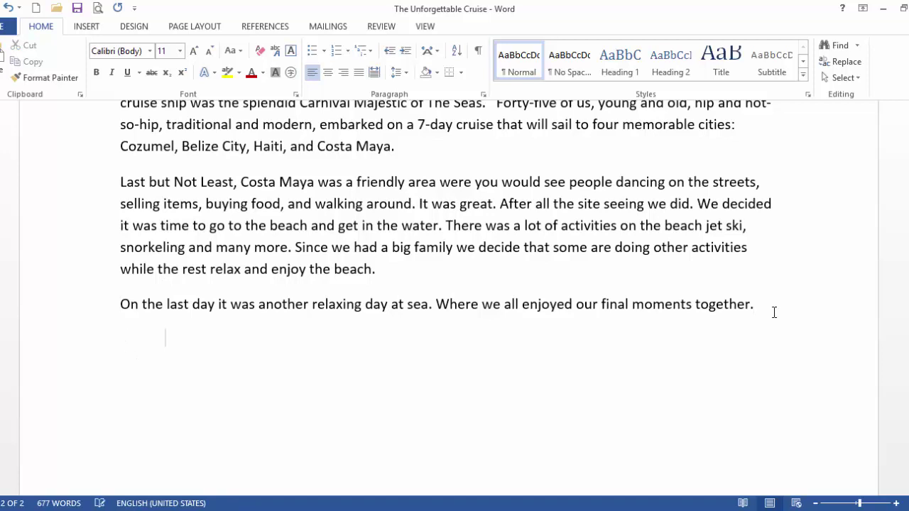
key(Down)
click(3, 53)
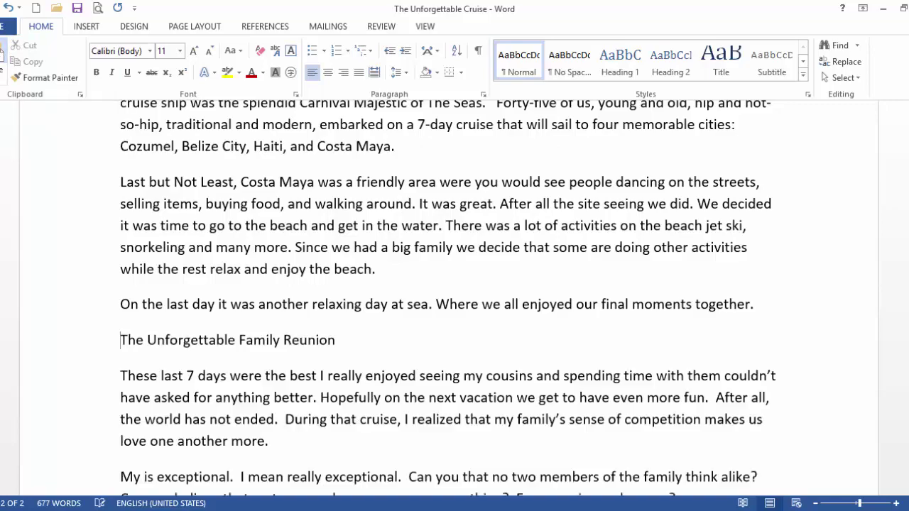
scroll(334, 400, up, 10)
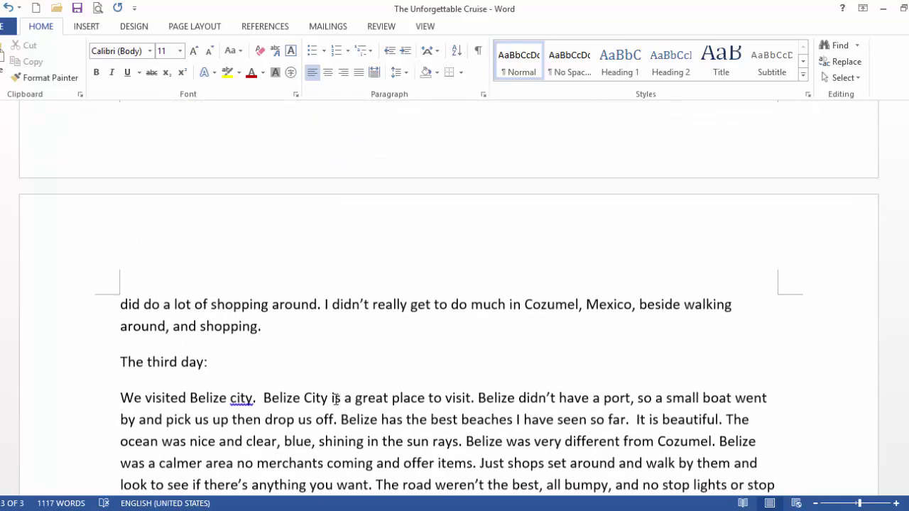
scroll(334, 400, up, 15)
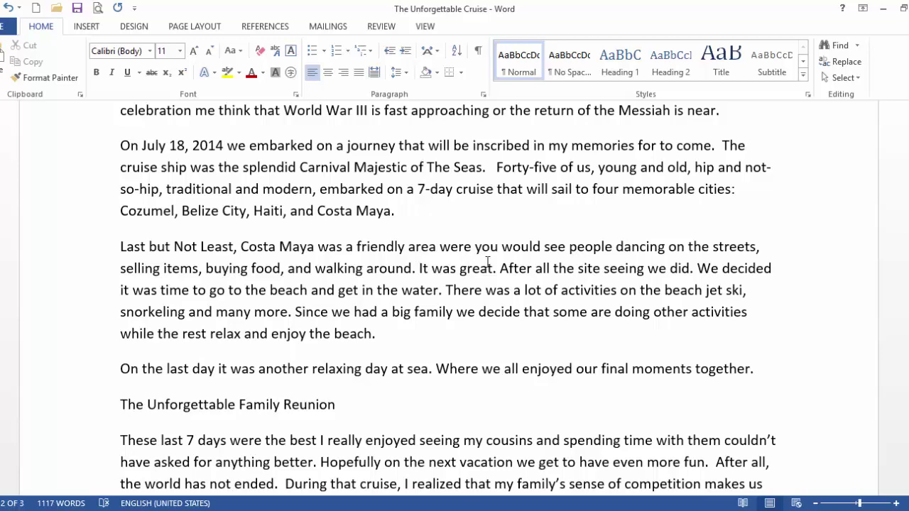
scroll(483, 265, up, 5)
scroll(488, 268, up, 15)
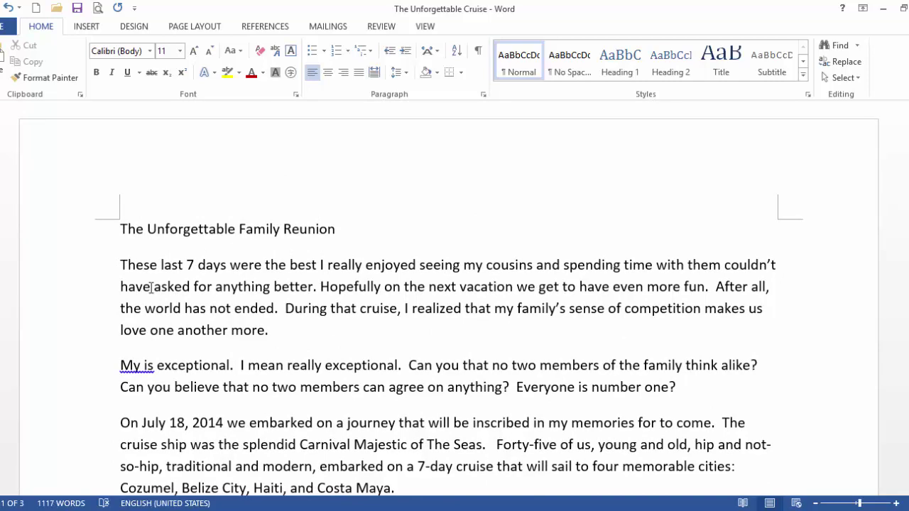
Cut all the text on page 1, from the title "The Unforgettable Family Reunion" through the line "The fifth day:"
click(71, 243)
drag(68, 247, 116, 450)
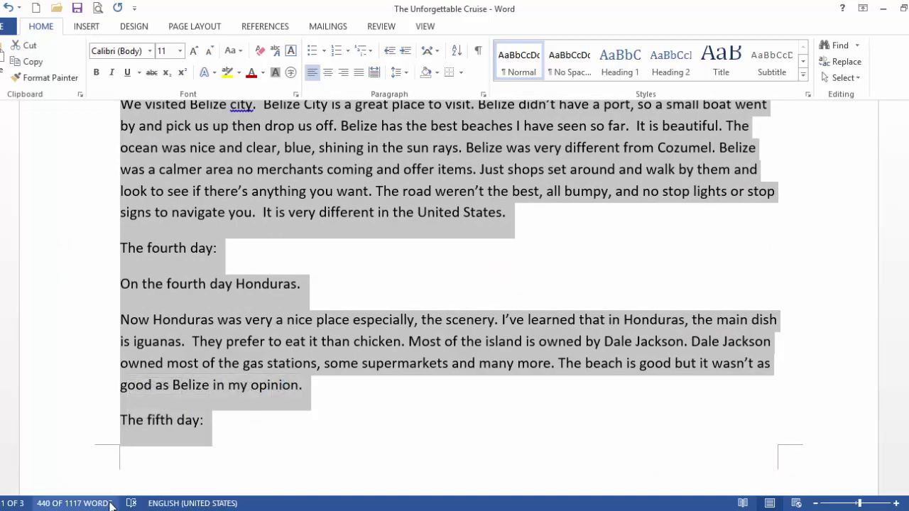
click(25, 45)
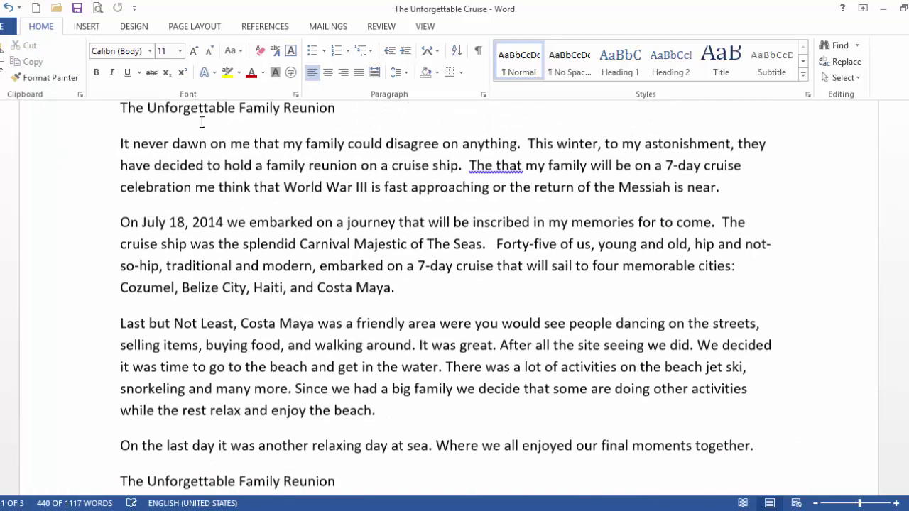
Look through the remaining text on both pages, from the first line to the end of the document, to check the cut
scroll(484, 287, up, 2)
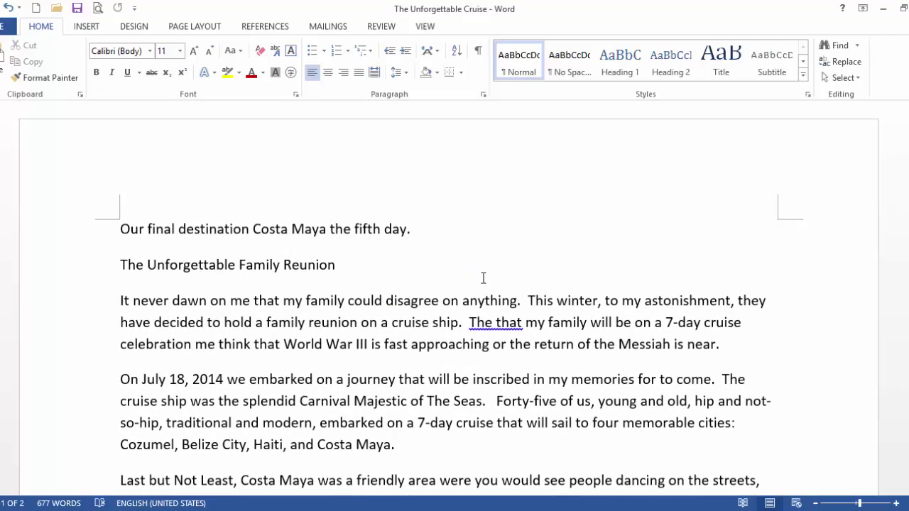
scroll(477, 273, down, 15)
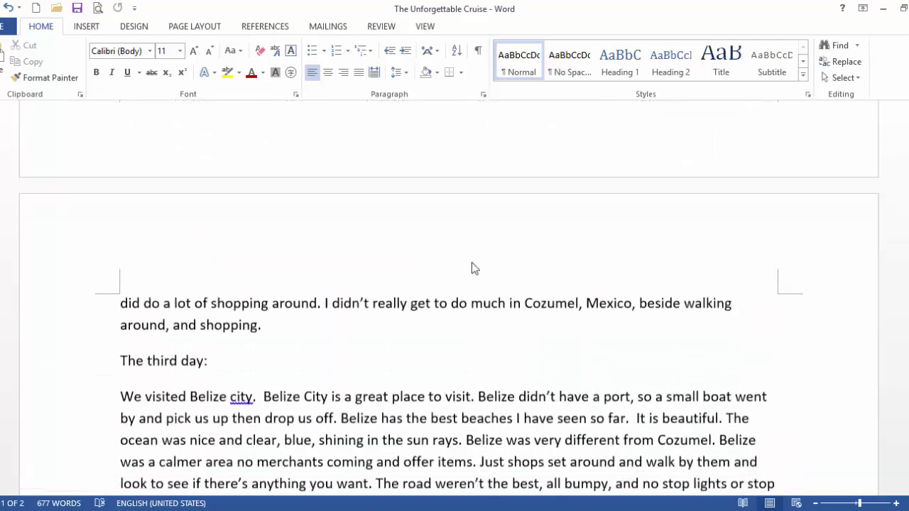
scroll(472, 262, down, 12)
scroll(473, 263, up, 3)
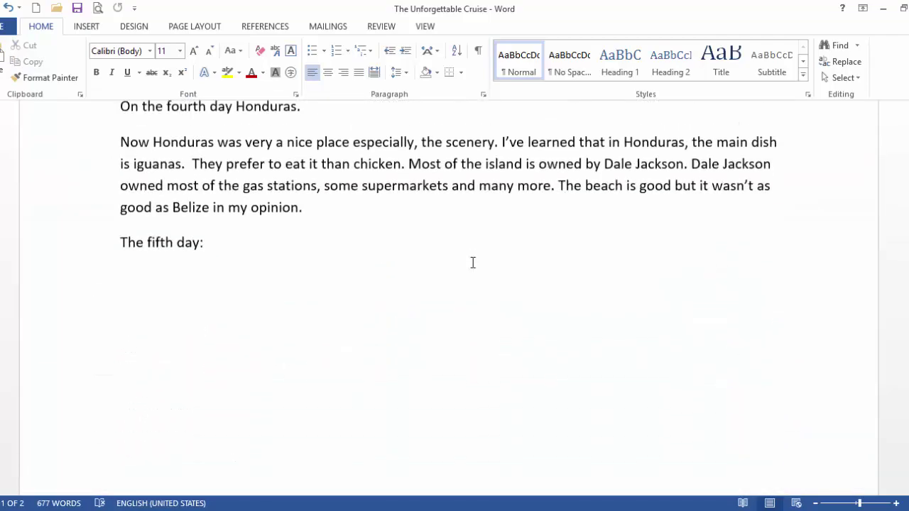
scroll(471, 262, up, 15)
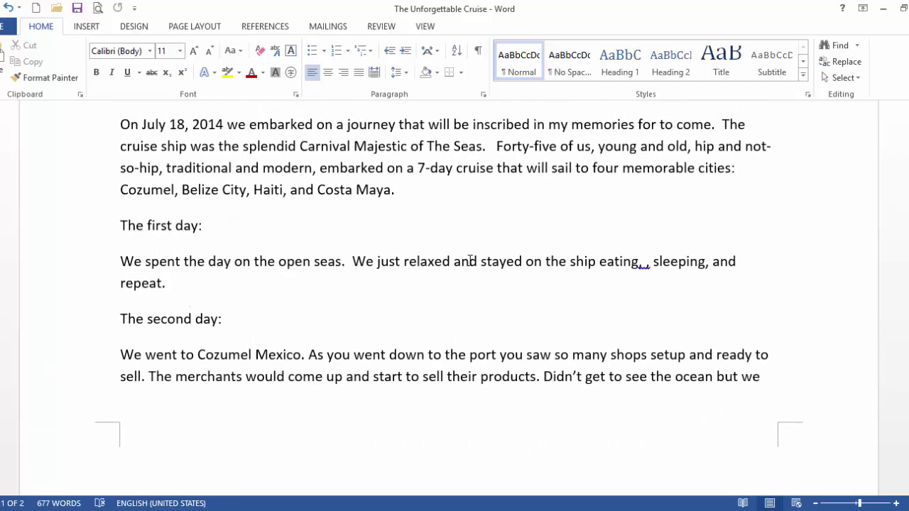